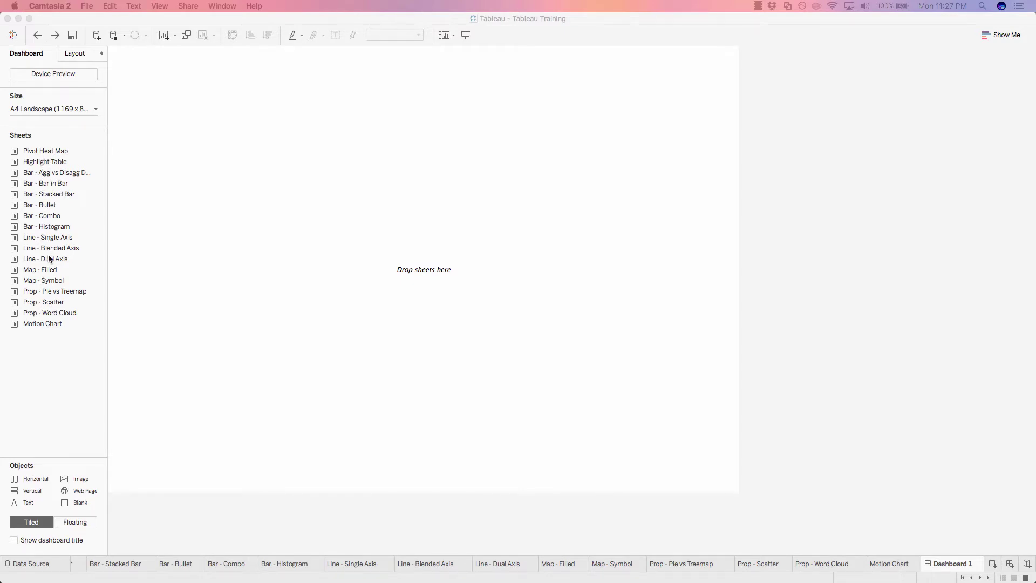
# - Tile Map - Filled, Highlight Table, Bar - Histogram and Prop - Scatter onto the dashboard
pyautogui.doubleClick(46, 272)
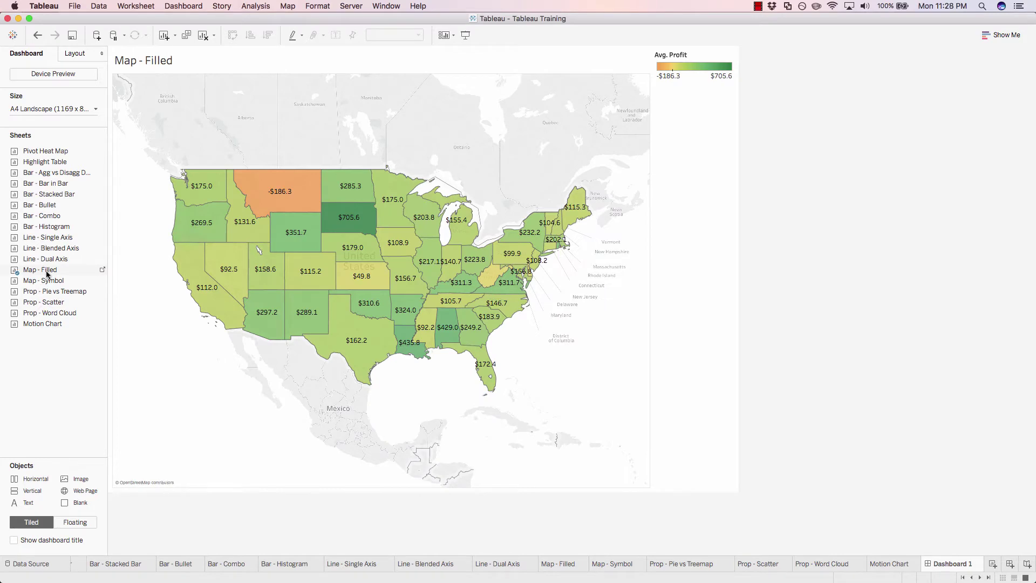
pyautogui.moveTo(381, 275)
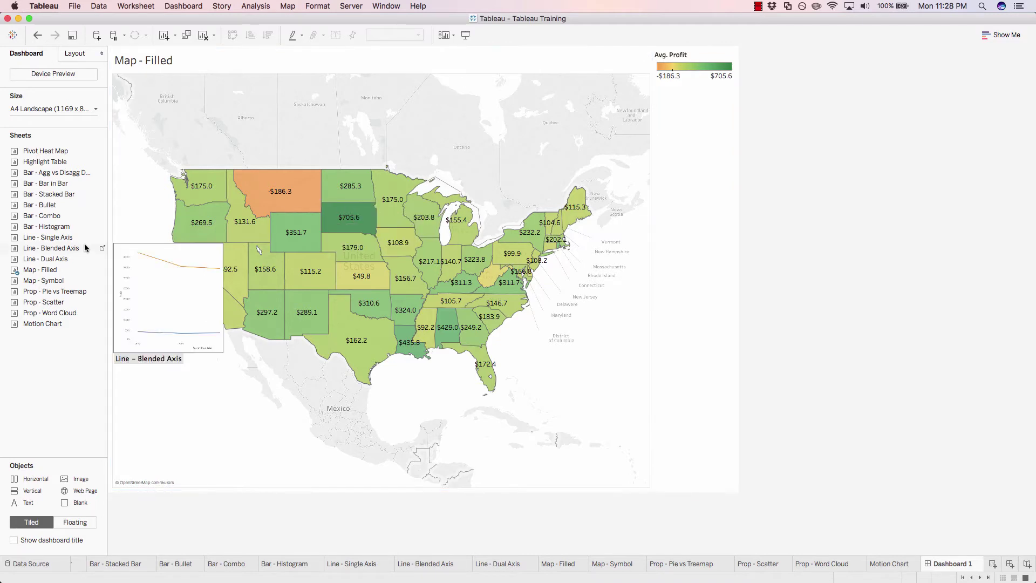
pyautogui.doubleClick(46, 168)
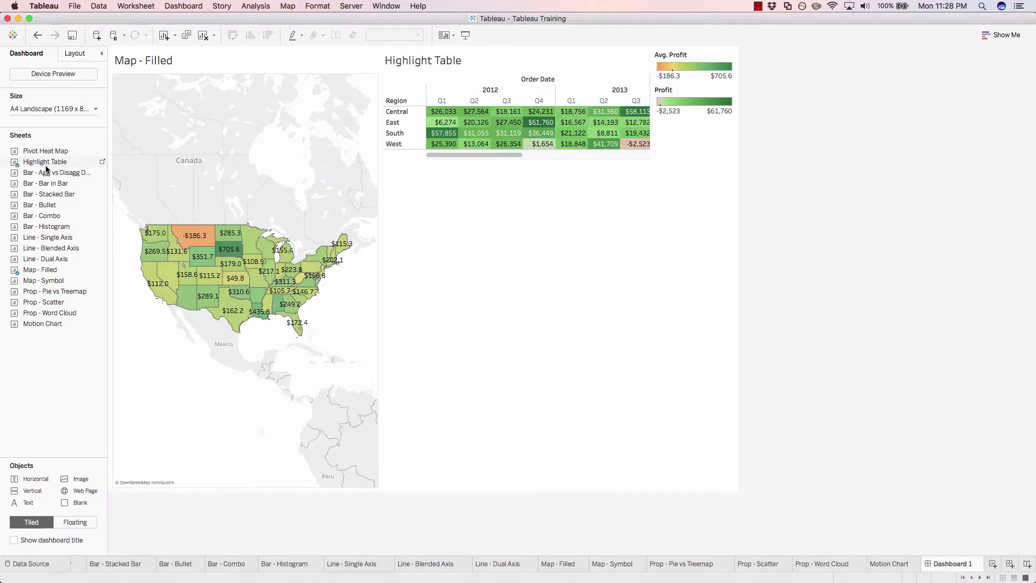
pyautogui.moveTo(47, 227)
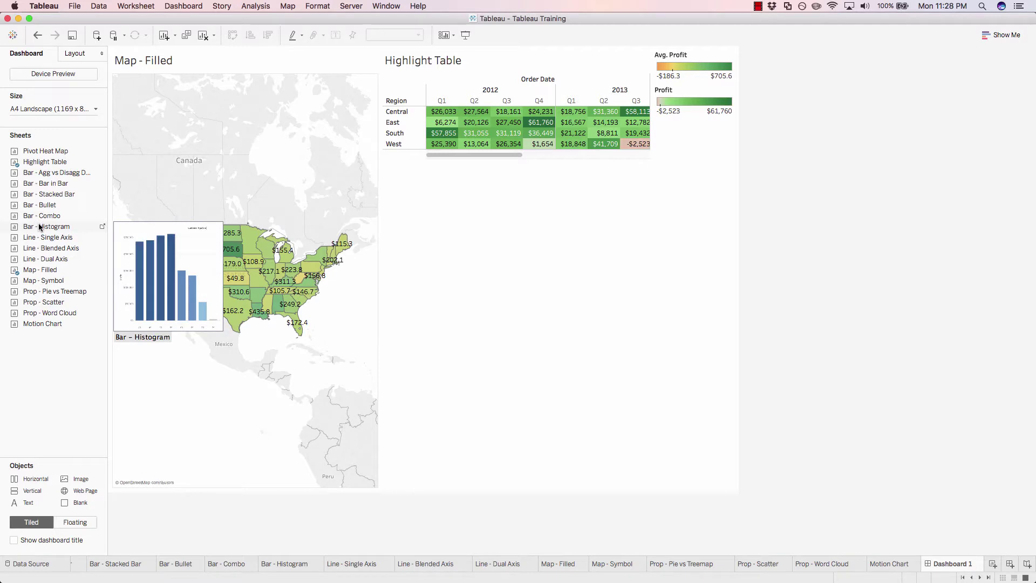
pyautogui.doubleClick(40, 227)
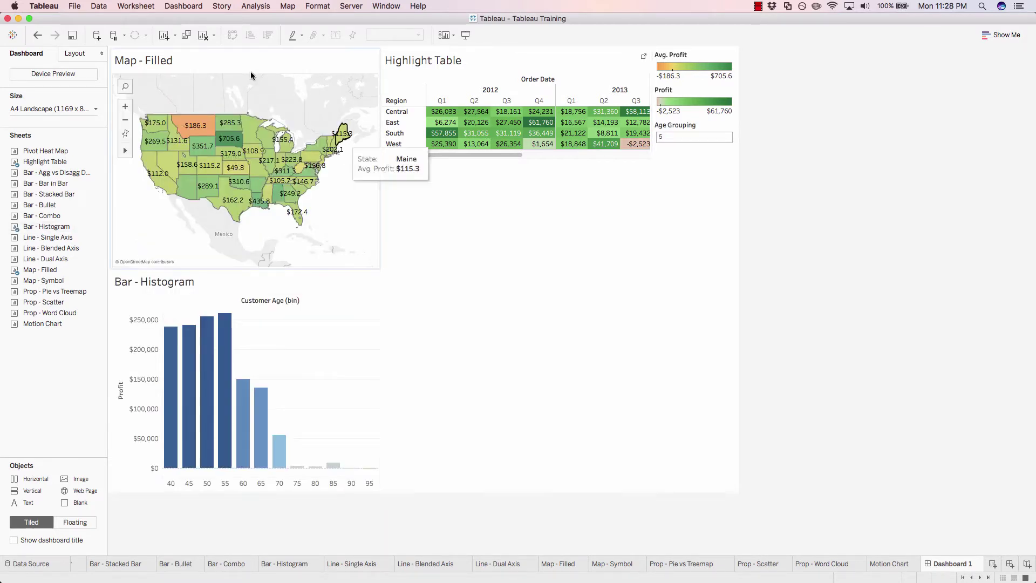
pyautogui.click(227, 70)
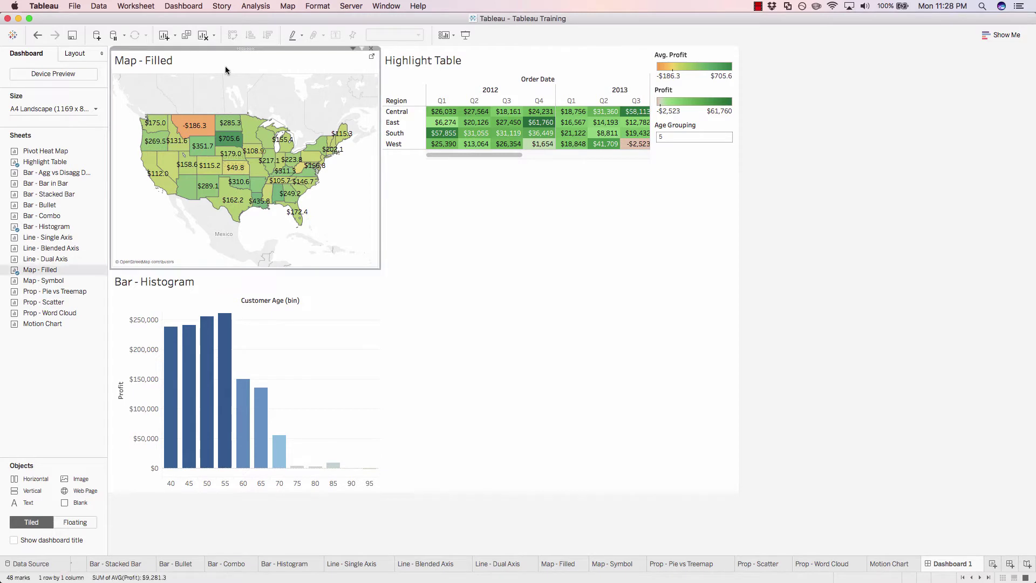
pyautogui.click(293, 279)
pyautogui.click(297, 58)
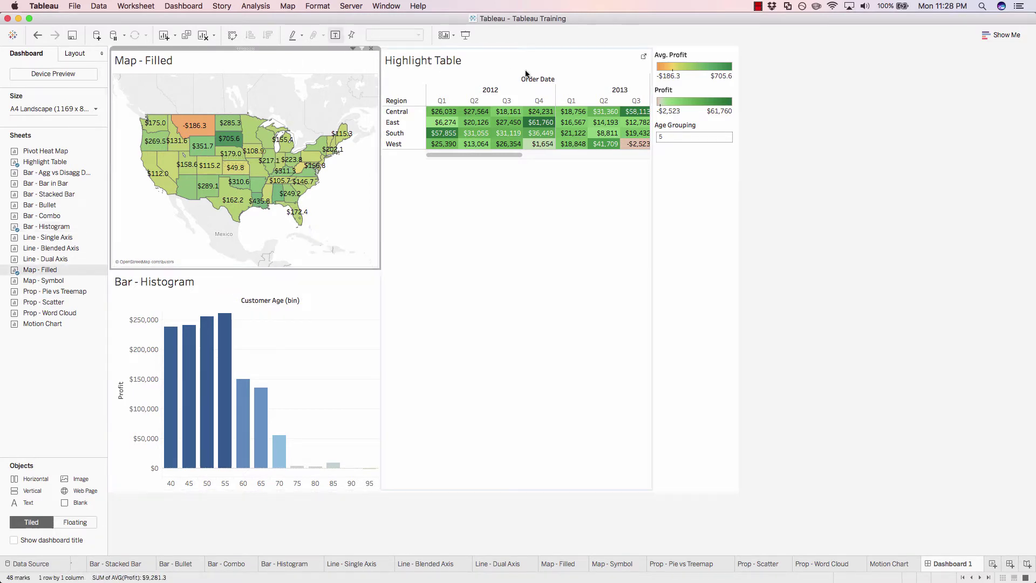
pyautogui.click(565, 67)
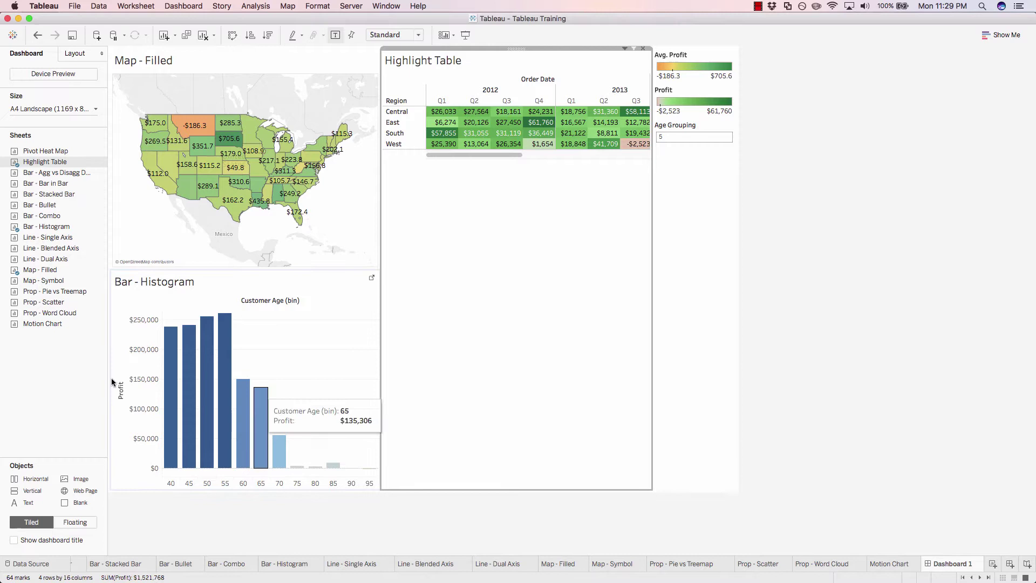
pyautogui.moveTo(42, 302)
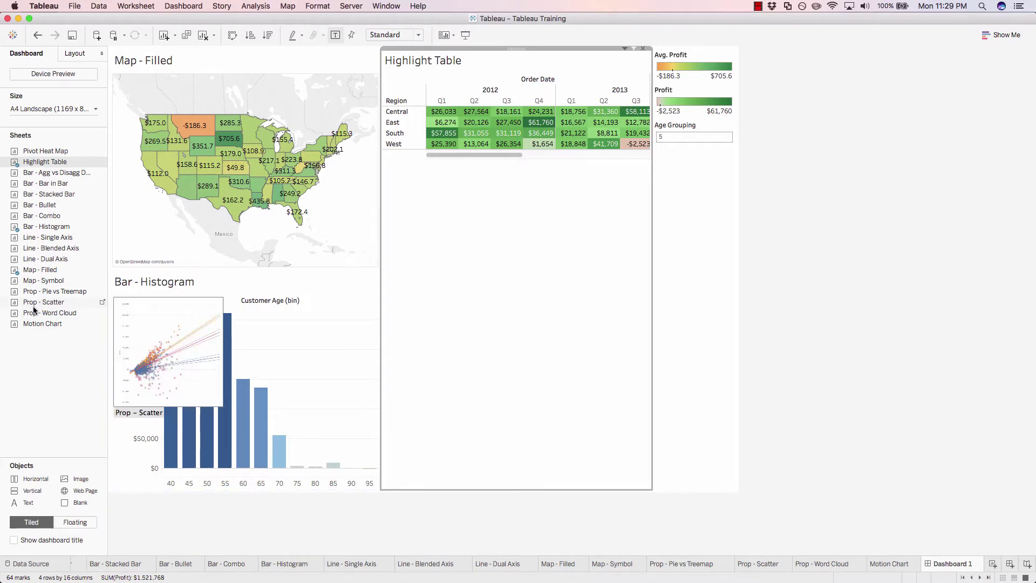
pyautogui.doubleClick(33, 305)
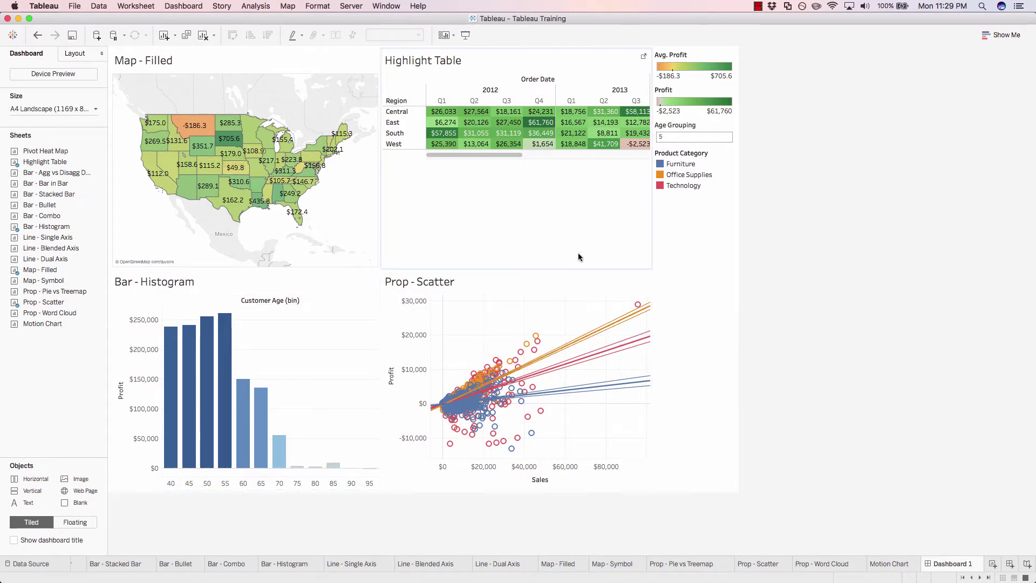
# - Move the Prop - Scatter zone into the spot above the filled map
pyautogui.click(528, 275)
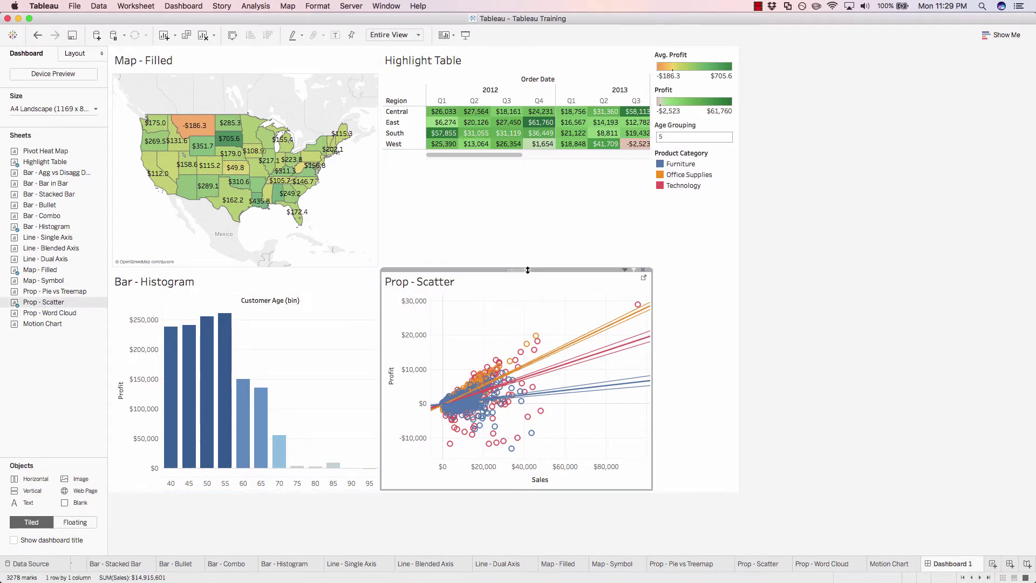
pyautogui.moveTo(525, 269); pyautogui.dragTo(252, 291)
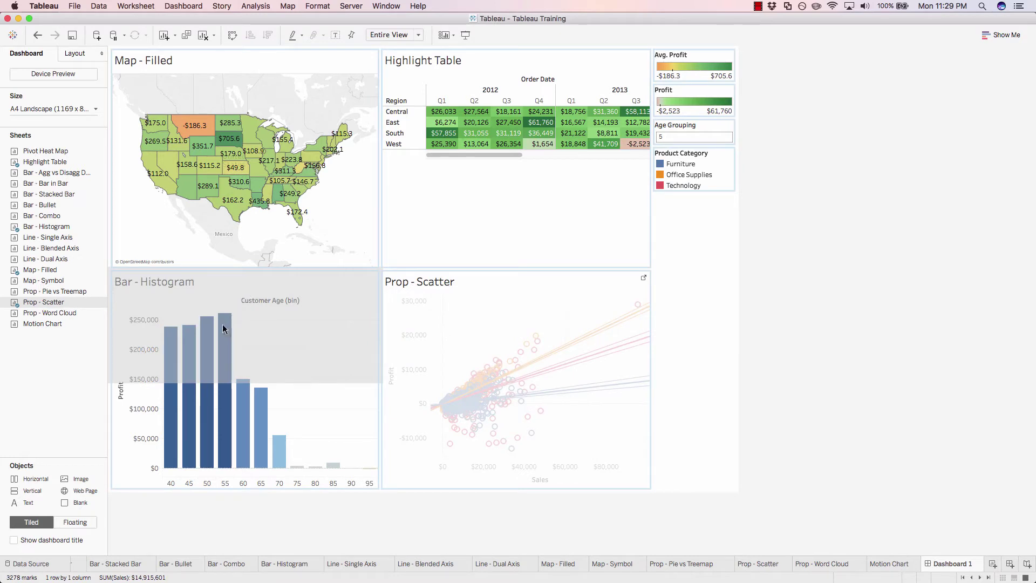
pyautogui.moveTo(223, 323); pyautogui.dragTo(120, 335)
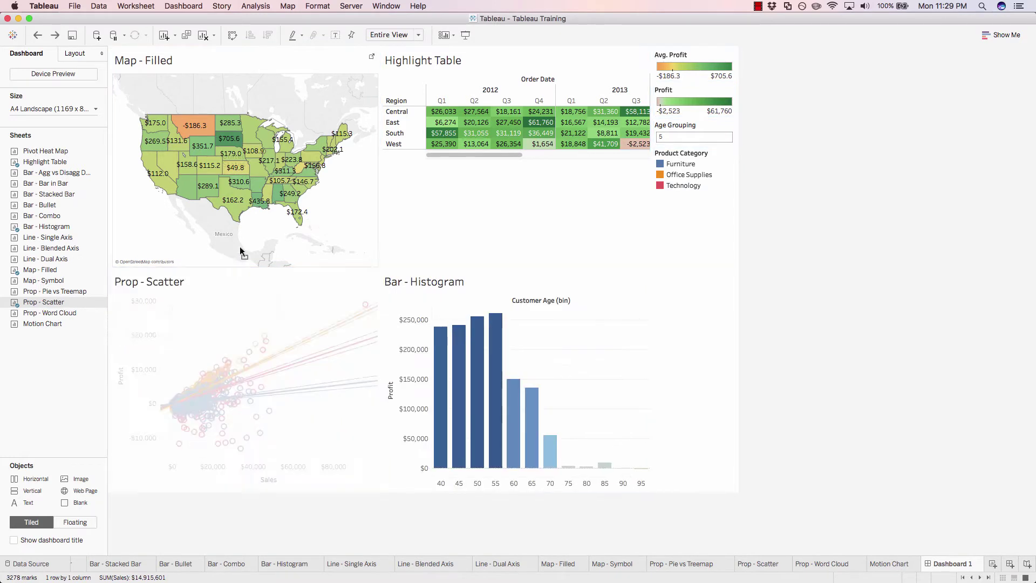
pyautogui.moveTo(240, 252); pyautogui.dragTo(227, 135)
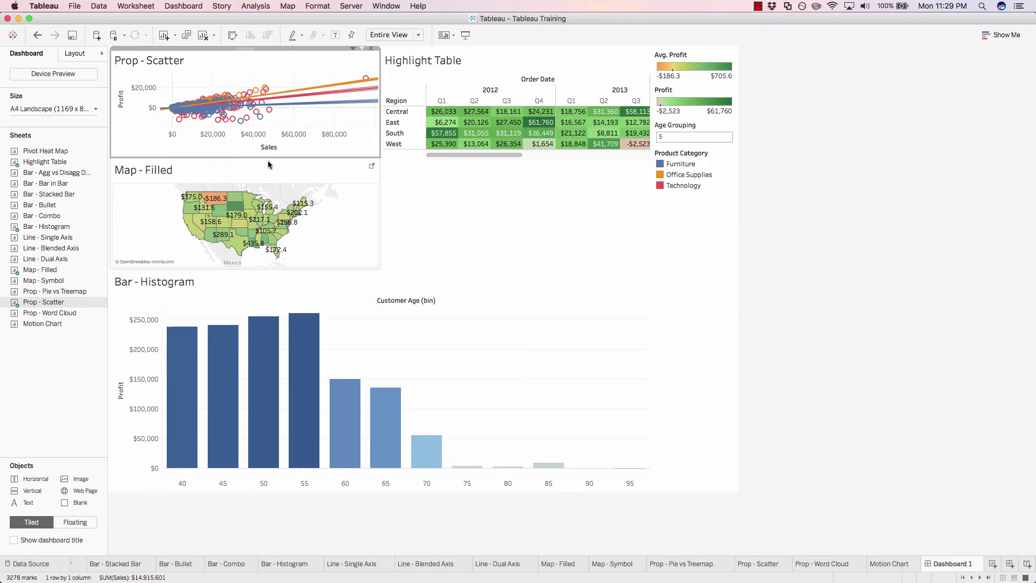
# - Reposition the filled map zone back beneath the scatter plot
pyautogui.click(407, 215)
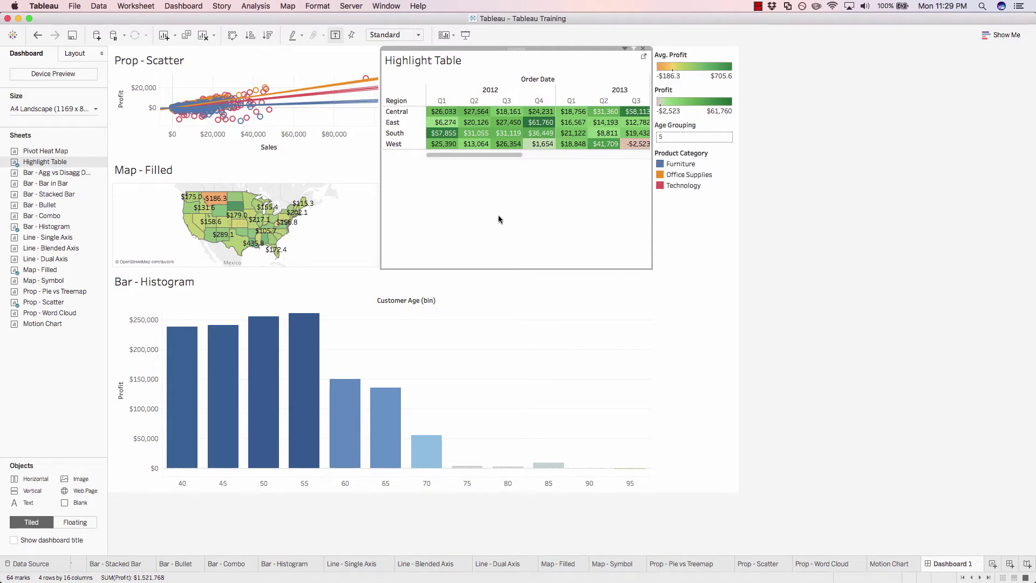
pyautogui.click(229, 174)
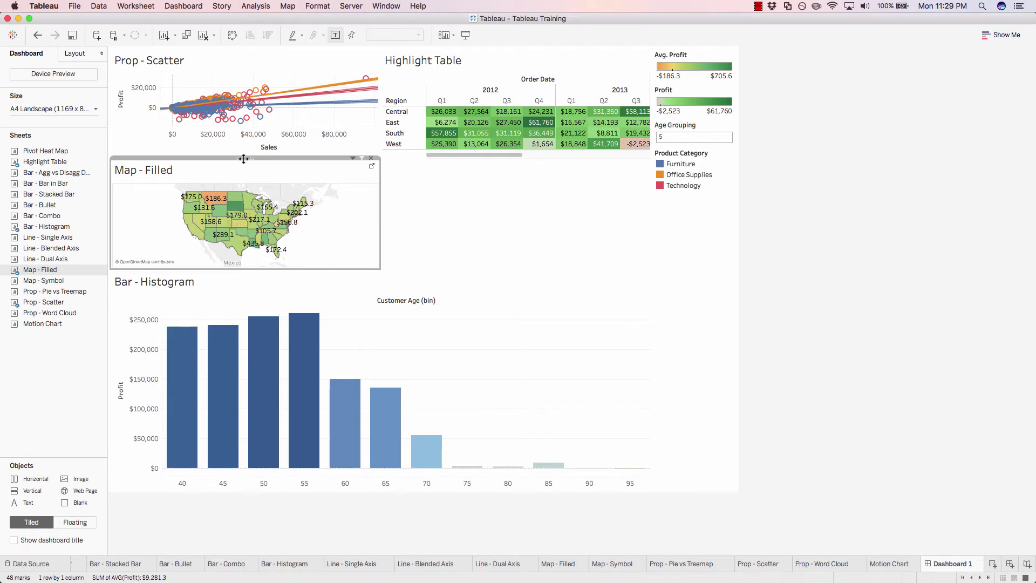
pyautogui.moveTo(244, 159); pyautogui.dragTo(271, 194)
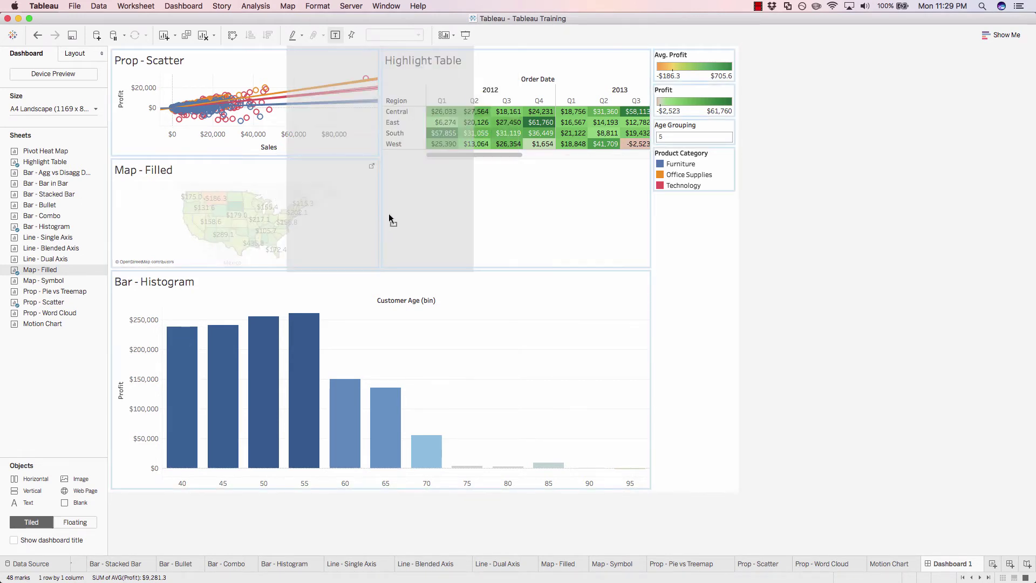
pyautogui.moveTo(387, 217); pyautogui.dragTo(388, 212)
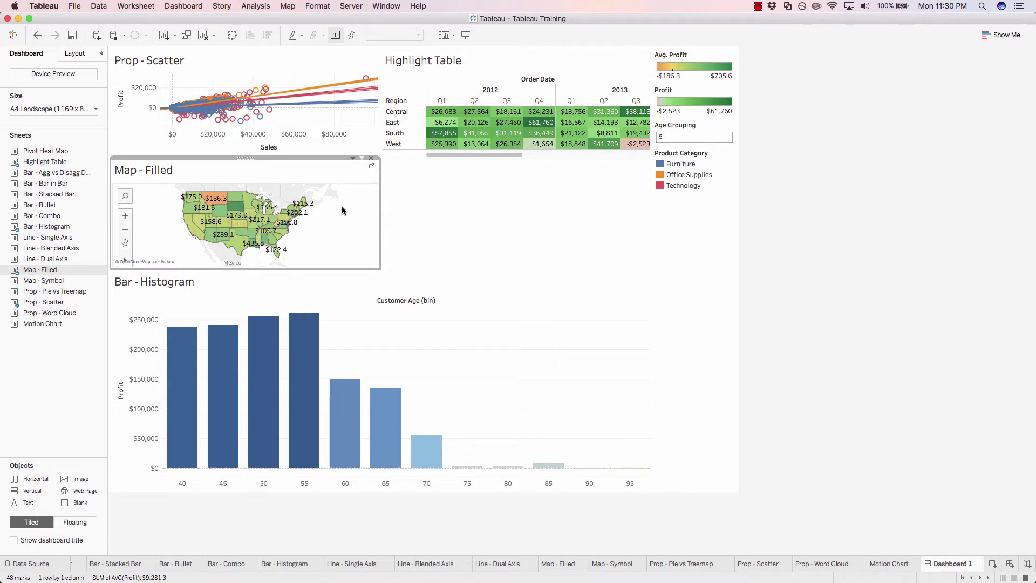
# - Make the map zone floating and move it over the scatter plot
pyautogui.click(353, 160)
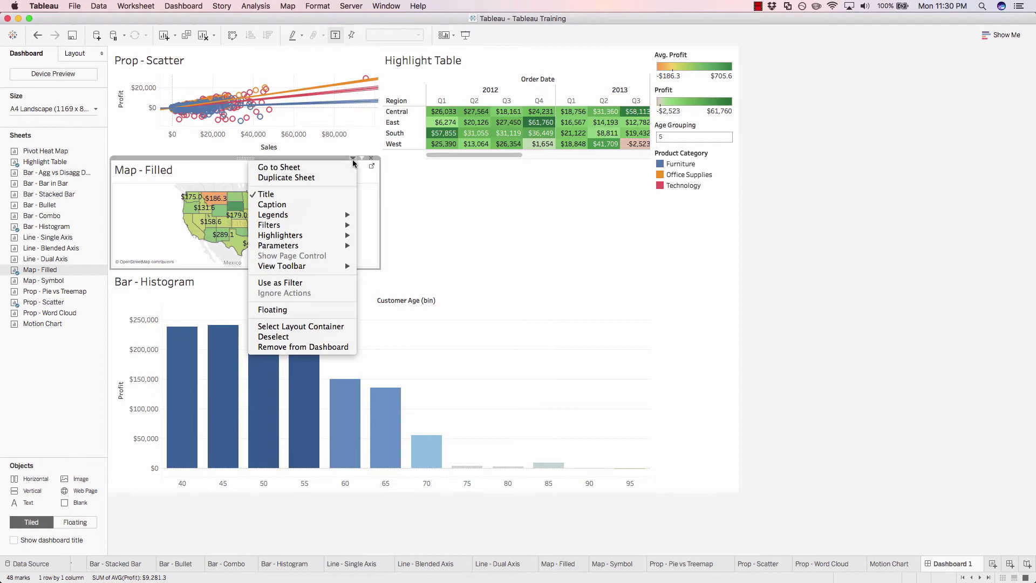
pyautogui.click(305, 309)
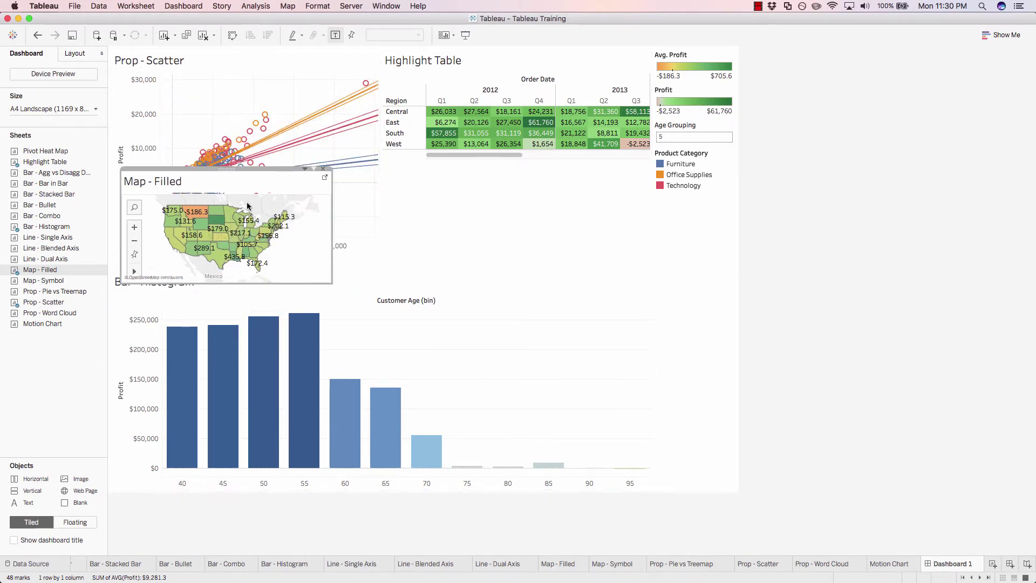
pyautogui.moveTo(225, 171)
pyautogui.mouseDown()
pyautogui.moveTo(396, 210)
pyautogui.moveTo(275, 99)
pyautogui.moveTo(257, 166)
pyautogui.moveTo(274, 127)
pyautogui.mouseUp()
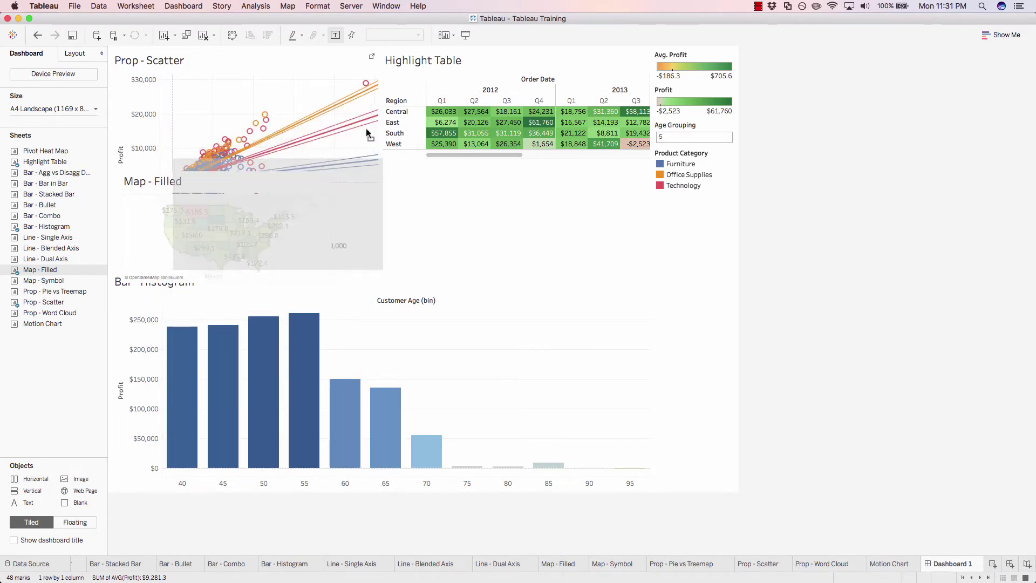
pyautogui.moveTo(275, 125); pyautogui.dragTo(272, 154)
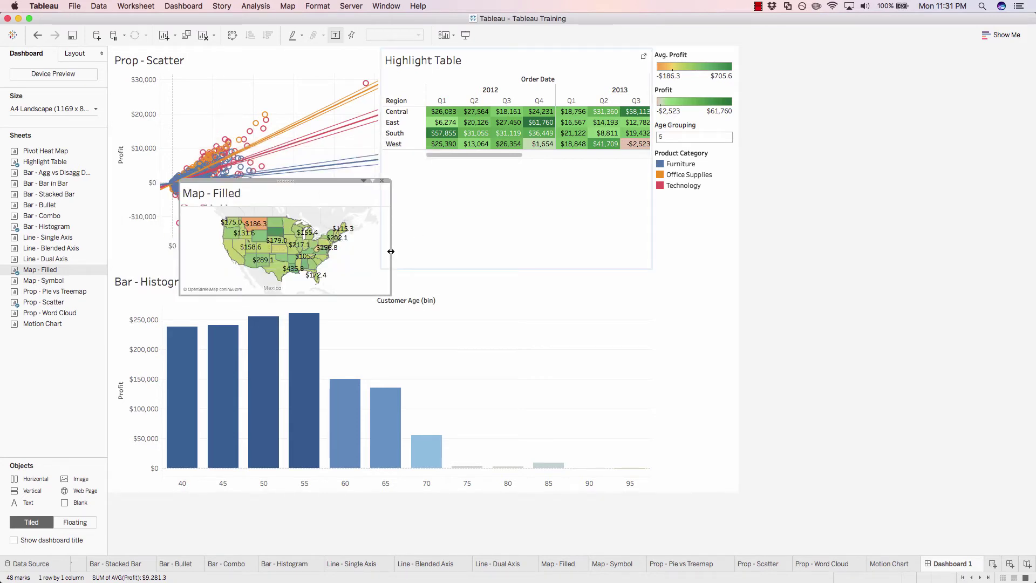
# - Enlarge the floating map wider and taller, then shift it up and left
pyautogui.moveTo(392, 253); pyautogui.dragTo(653, 259)
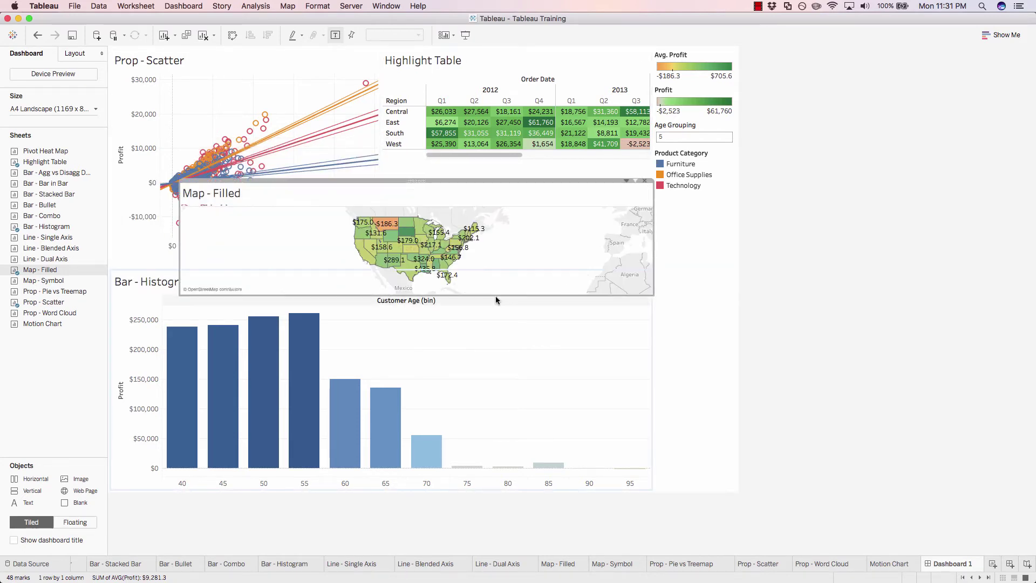
pyautogui.moveTo(495, 295); pyautogui.dragTo(502, 419)
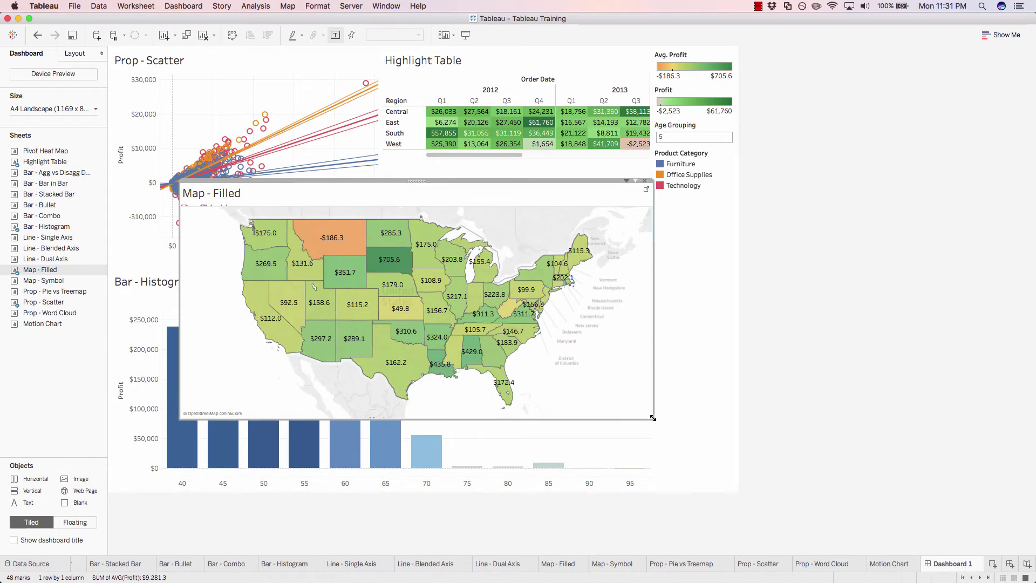
pyautogui.moveTo(653, 419); pyautogui.dragTo(724, 468)
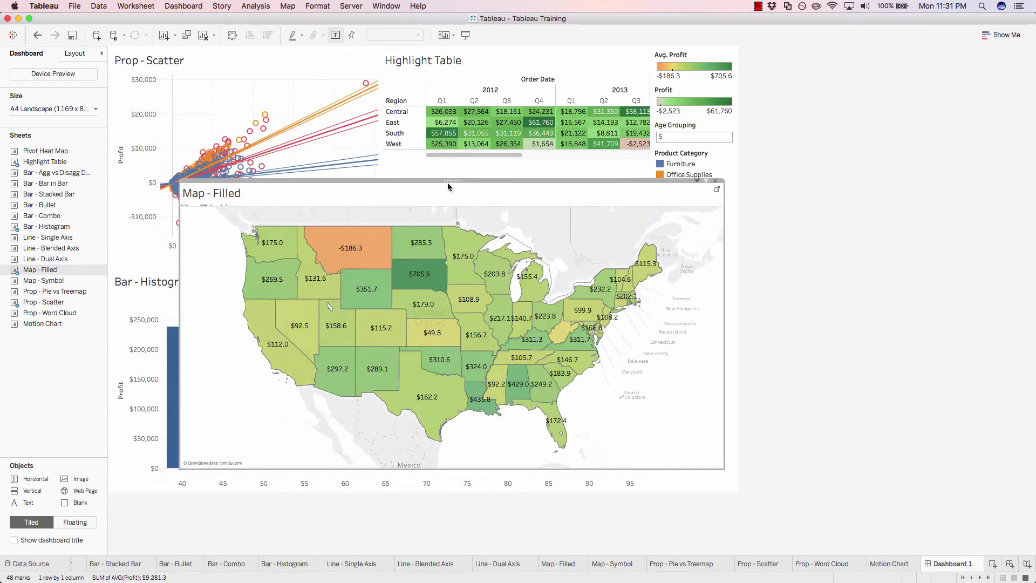
pyautogui.moveTo(447, 181); pyautogui.dragTo(510, 144)
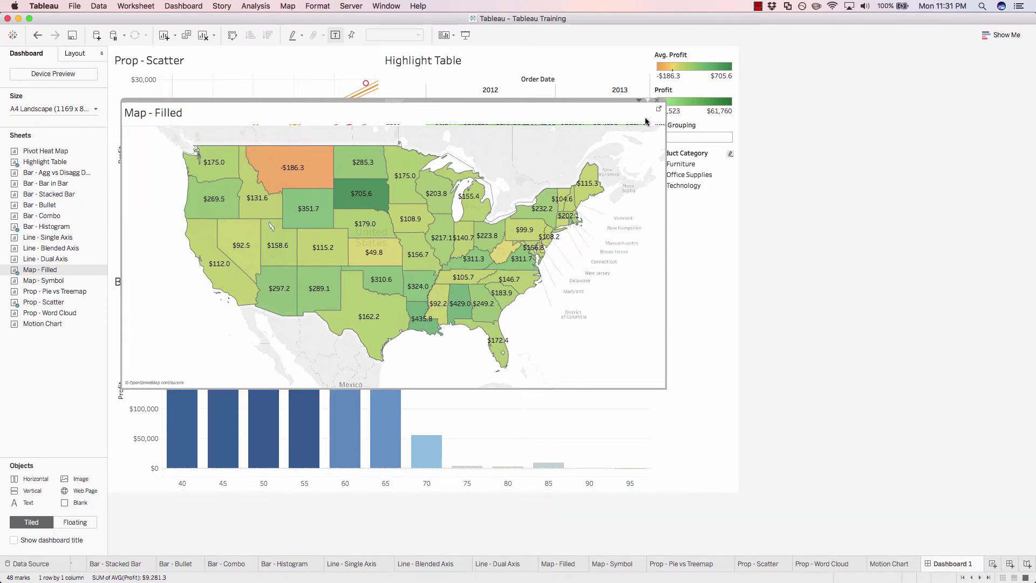
# - Remove the floating map and scatter plot, then Clear Sheet to empty the dashboard
pyautogui.click(656, 100)
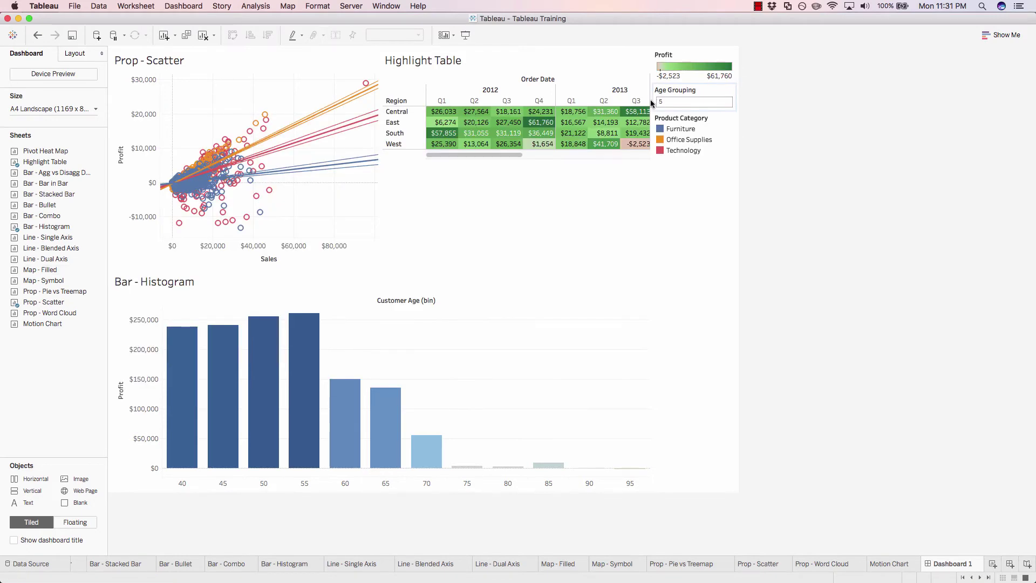
pyautogui.click(374, 60)
pyautogui.click(372, 48)
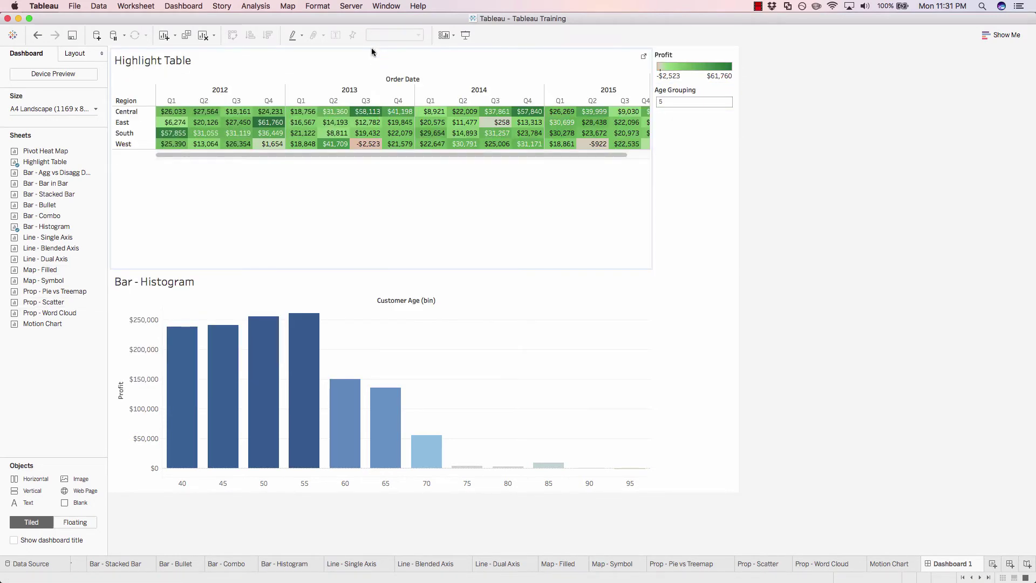
pyautogui.click(498, 71)
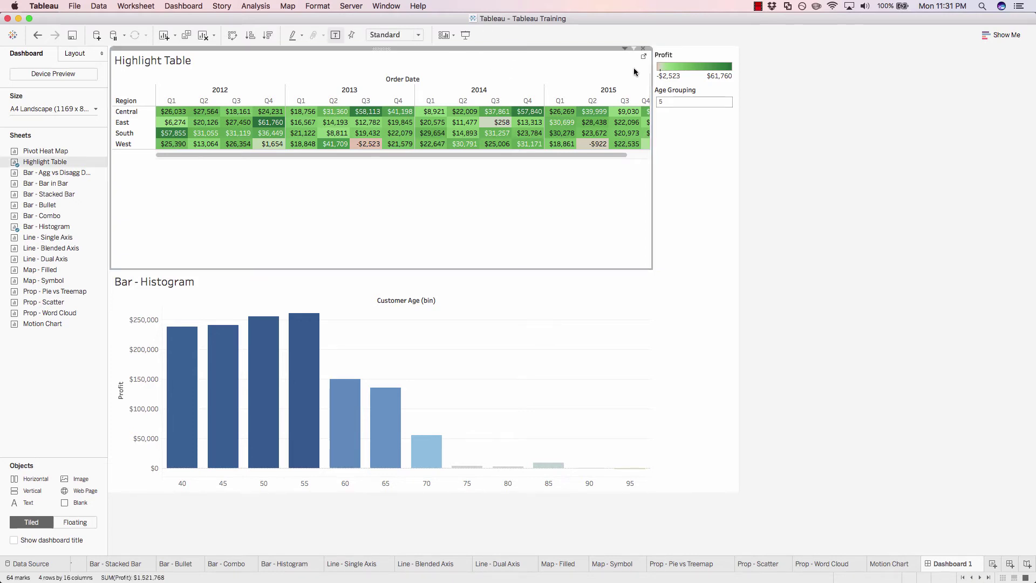
pyautogui.click(201, 40)
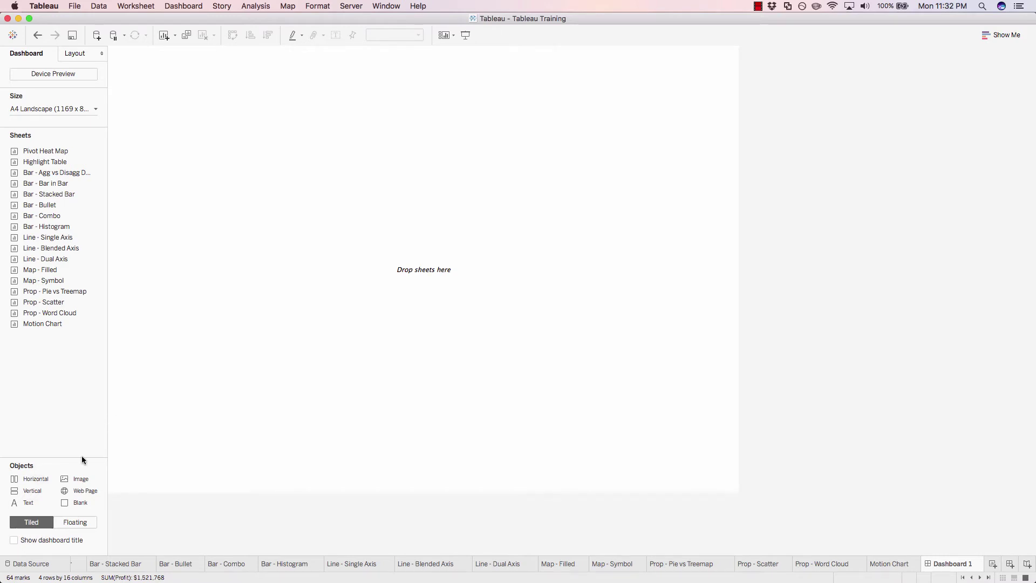
# - Set new sheets to floating and place Map - Filled on the canvas
pyautogui.click(75, 522)
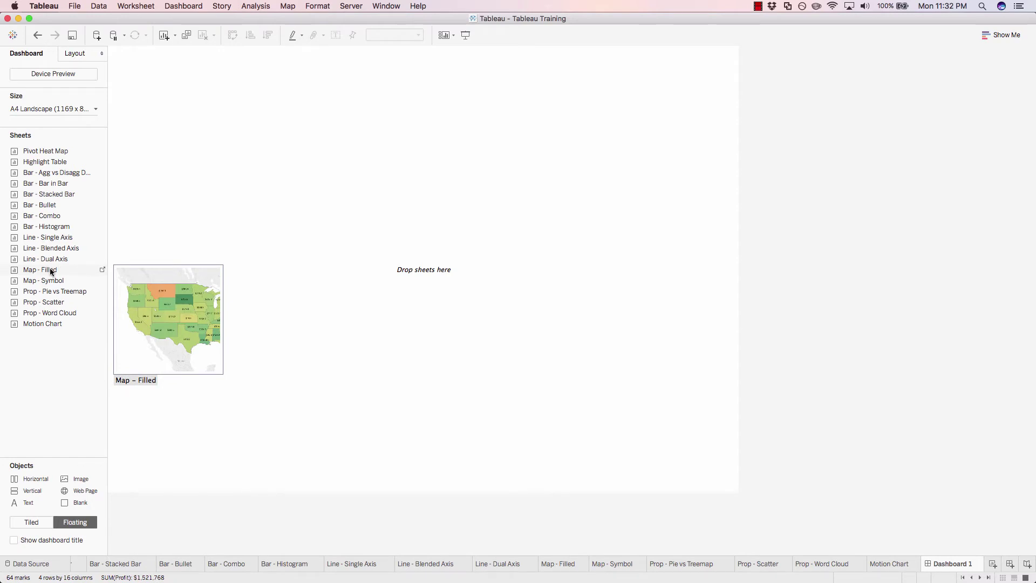
pyautogui.moveTo(50, 272); pyautogui.dragTo(206, 148)
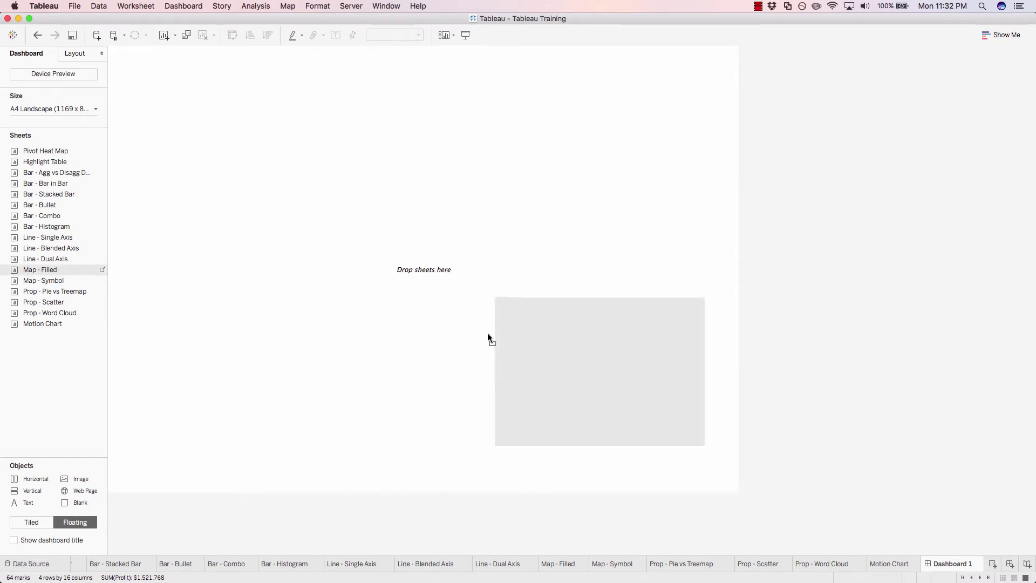
pyautogui.moveTo(206, 144)
pyautogui.mouseDown()
pyautogui.moveTo(335, 300)
pyautogui.moveTo(194, 267)
pyautogui.moveTo(157, 153)
pyautogui.moveTo(122, 144)
pyautogui.moveTo(124, 153)
pyautogui.mouseUp()
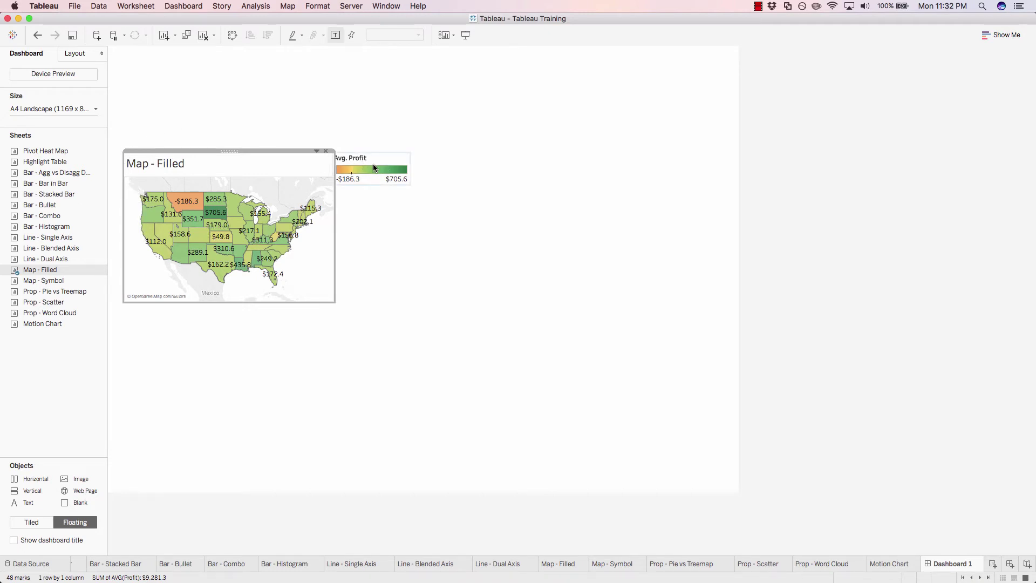
# - Remove the Avg. Profit legend and enlarge the floating filled map
pyautogui.click(373, 164)
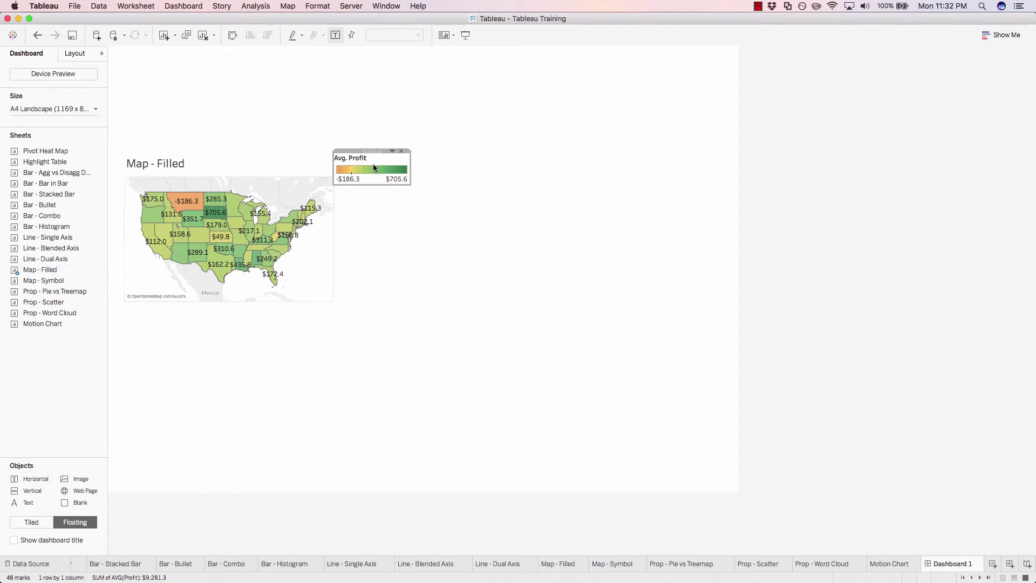
pyautogui.click(402, 151)
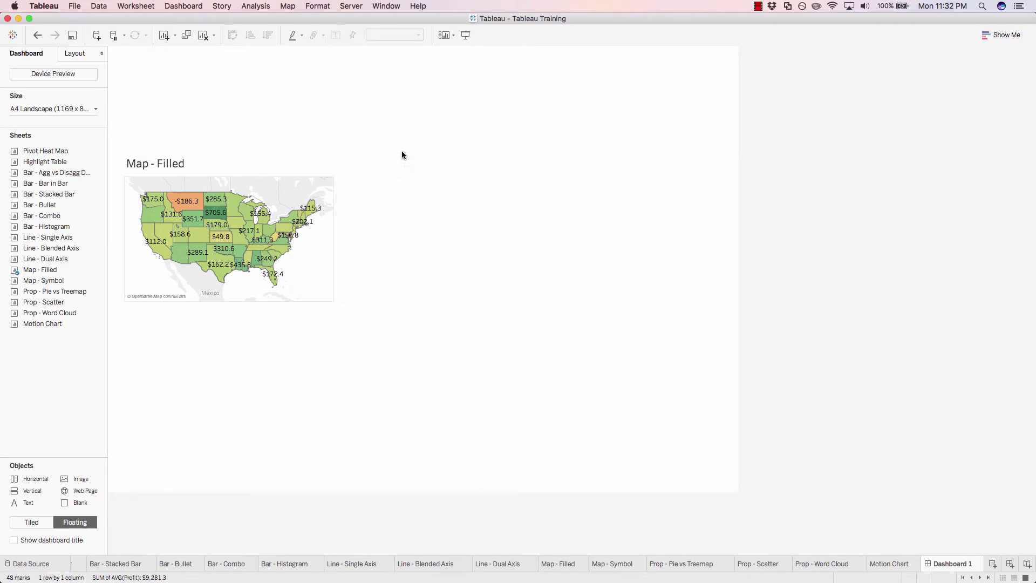
pyautogui.click(261, 159)
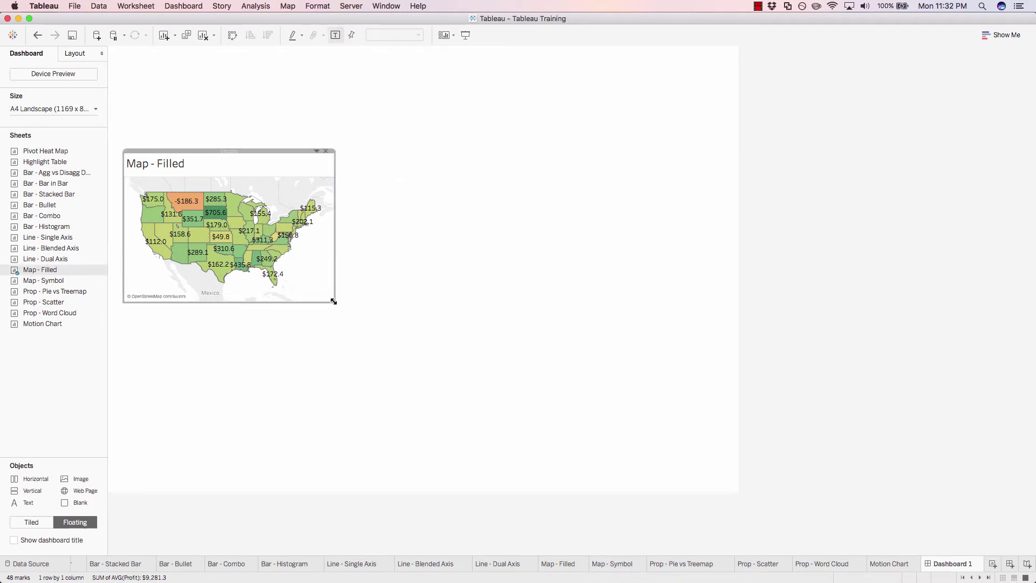
pyautogui.moveTo(333, 302); pyautogui.dragTo(412, 329)
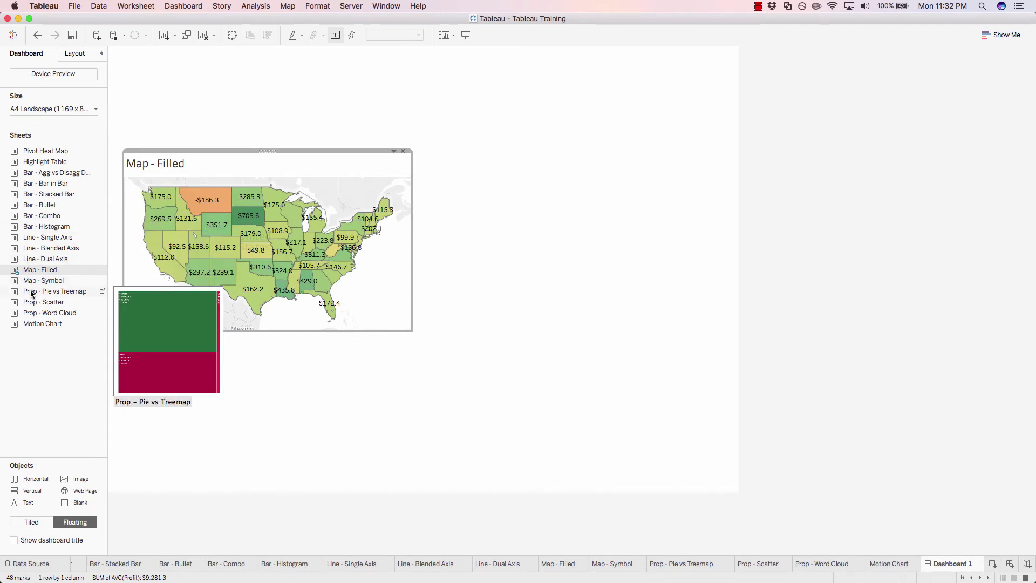
# - Place Highlight Table below the map and stretch it across the dashboard width
pyautogui.doubleClick(34, 166)
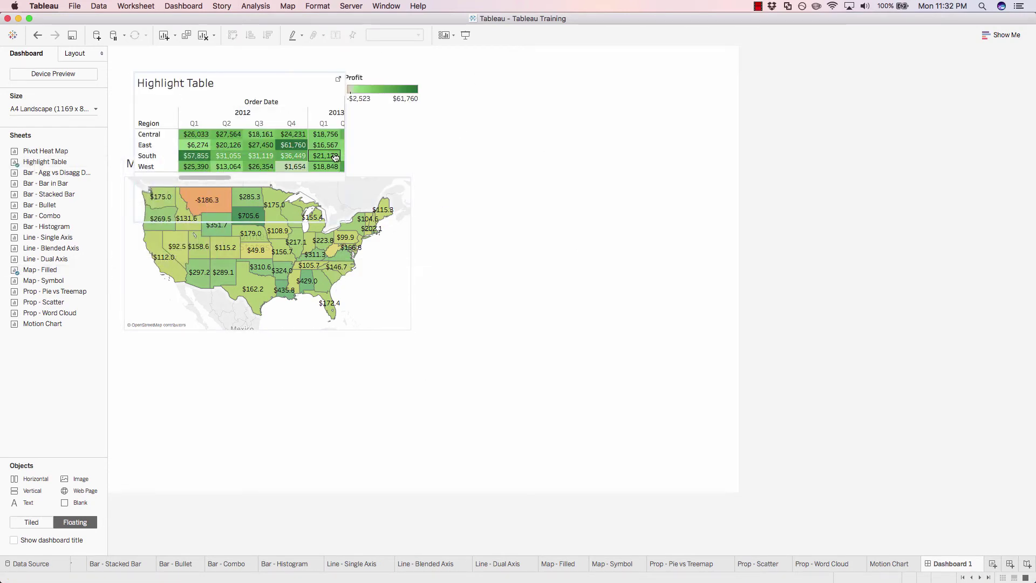
pyautogui.click(243, 81)
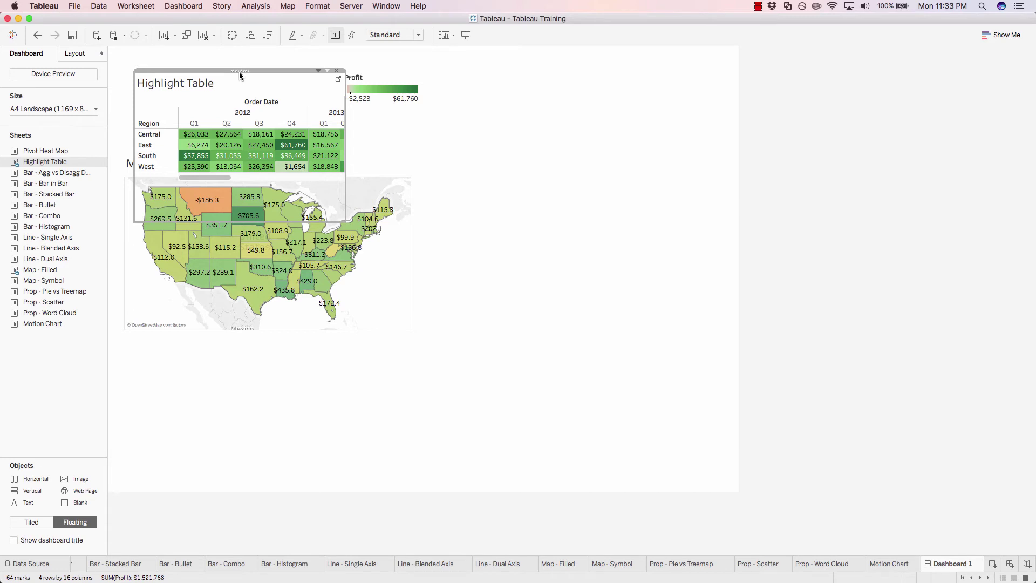
pyautogui.moveTo(239, 72)
pyautogui.mouseDown()
pyautogui.moveTo(589, 135)
pyautogui.moveTo(519, 177)
pyautogui.mouseUp()
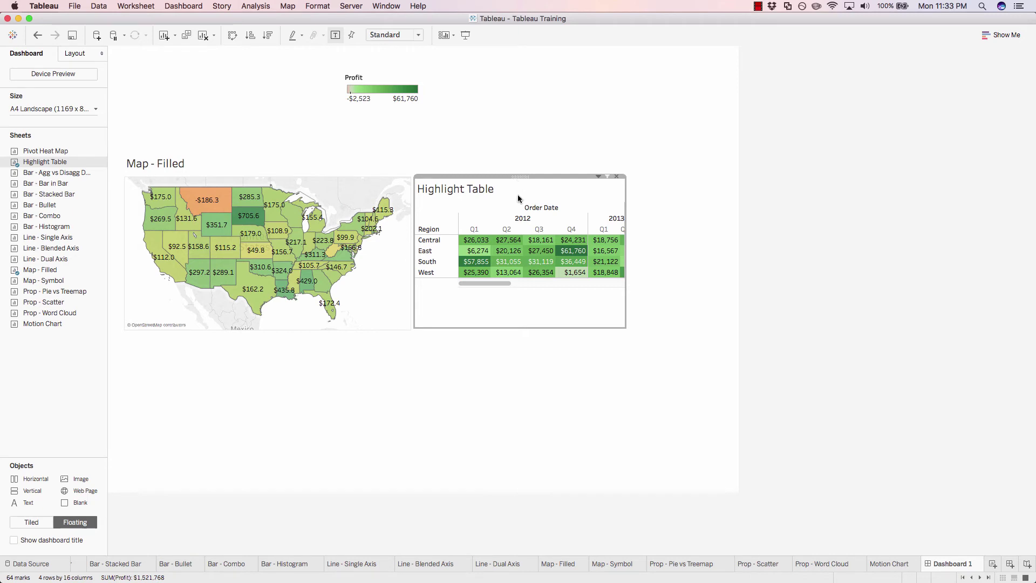
pyautogui.moveTo(518, 176)
pyautogui.mouseDown()
pyautogui.moveTo(421, 333)
pyautogui.moveTo(412, 332)
pyautogui.mouseUp()
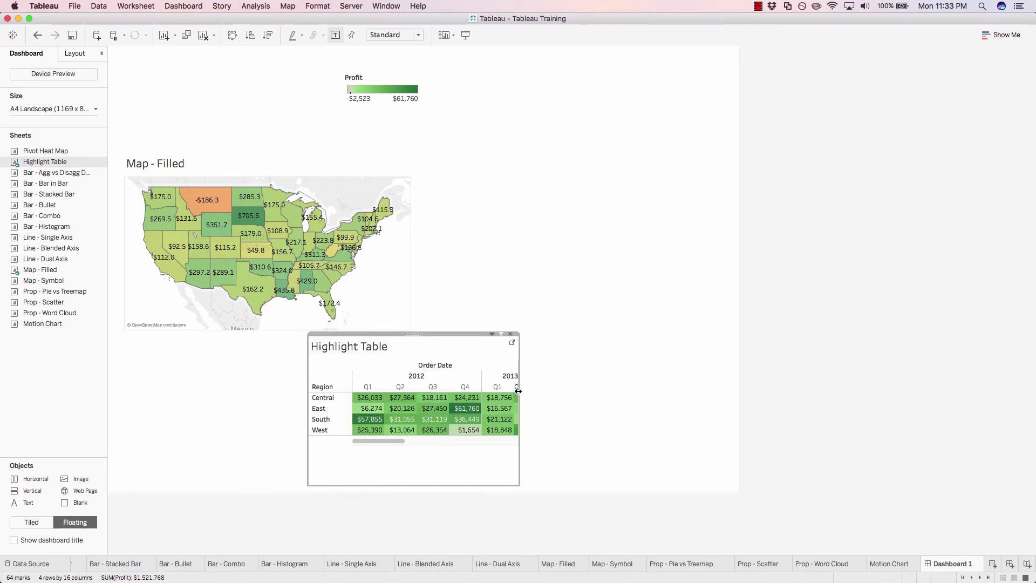
pyautogui.moveTo(518, 391); pyautogui.dragTo(730, 416)
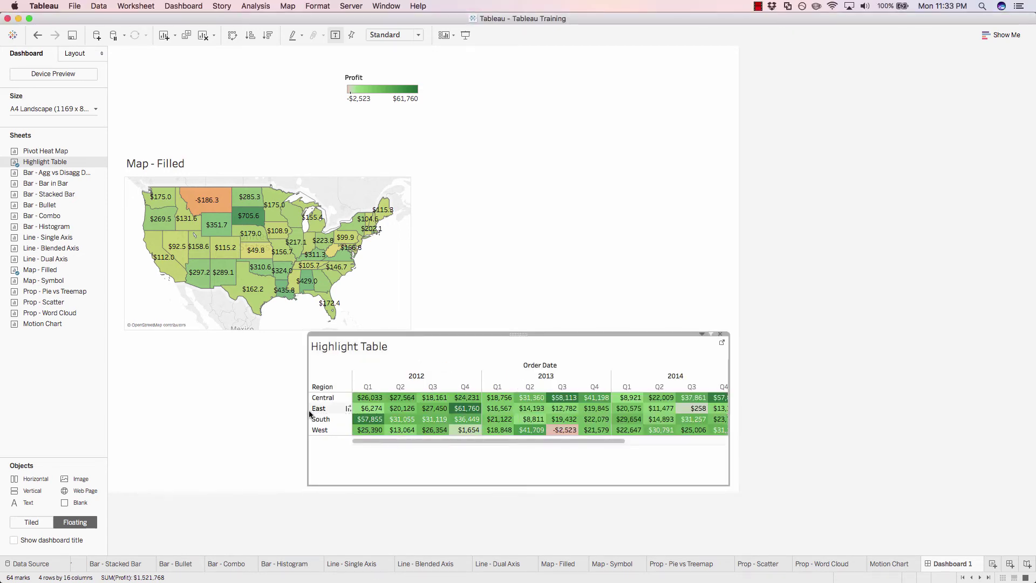
pyautogui.moveTo(309, 413); pyautogui.dragTo(115, 425)
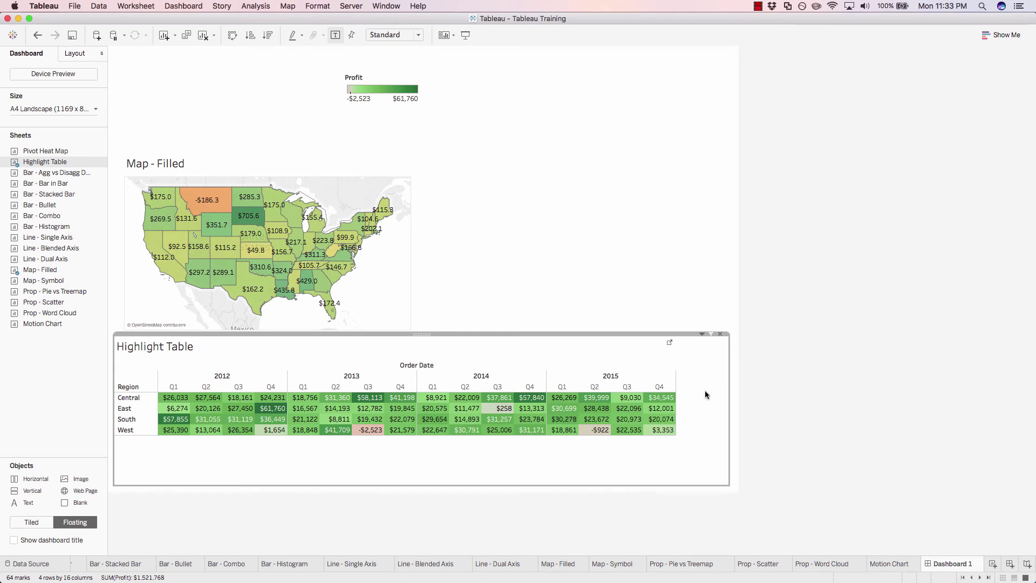
# - Set the Highlight Table to Fit Width, then to Entire View
pyautogui.click(702, 334)
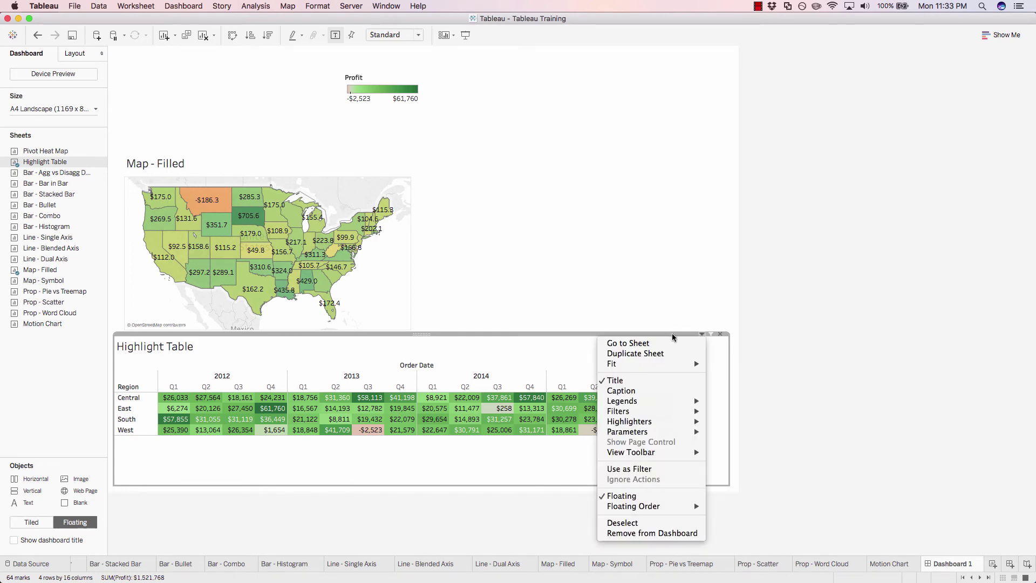
pyautogui.moveTo(647, 364)
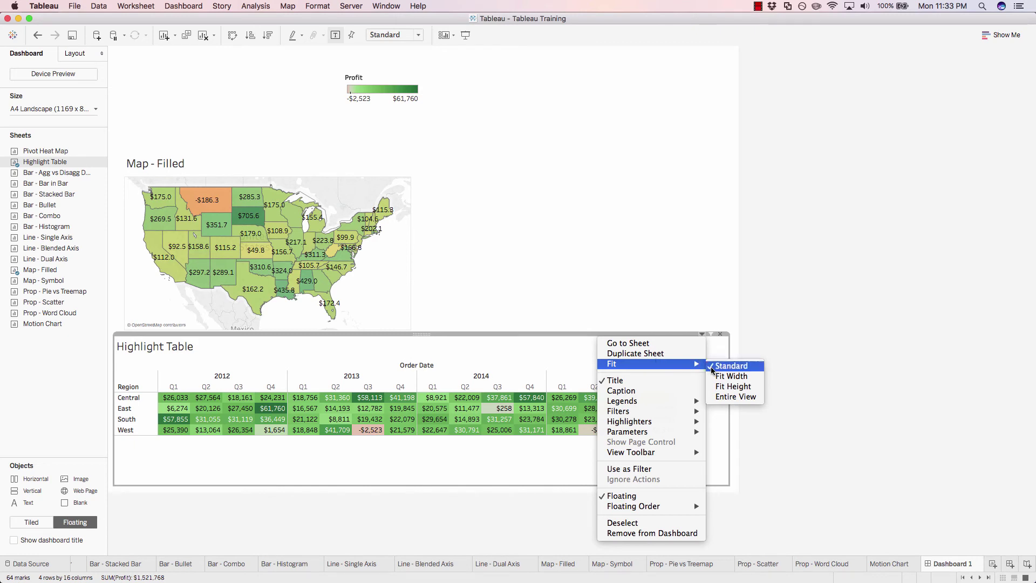
pyautogui.click(729, 379)
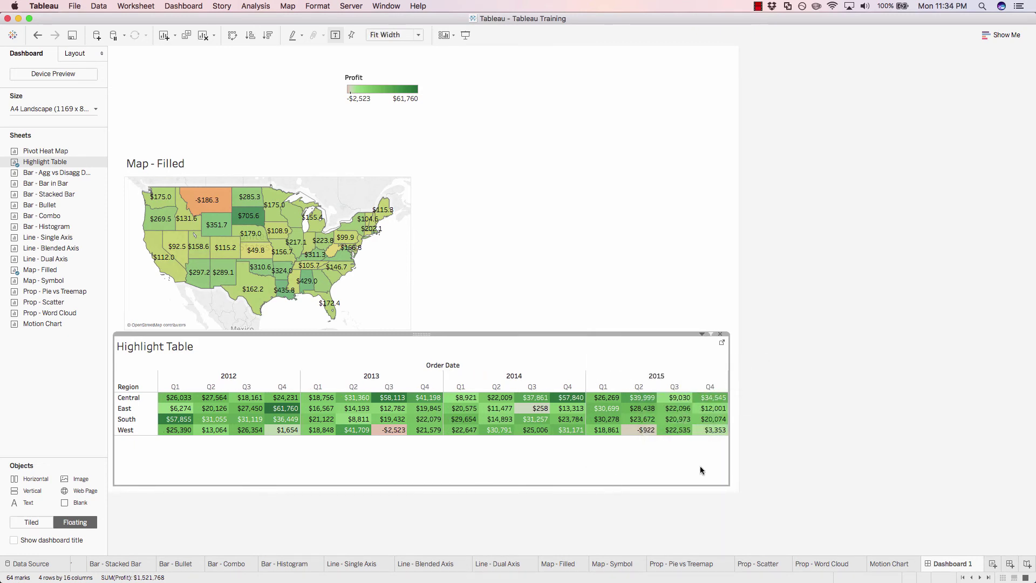
pyautogui.click(703, 332)
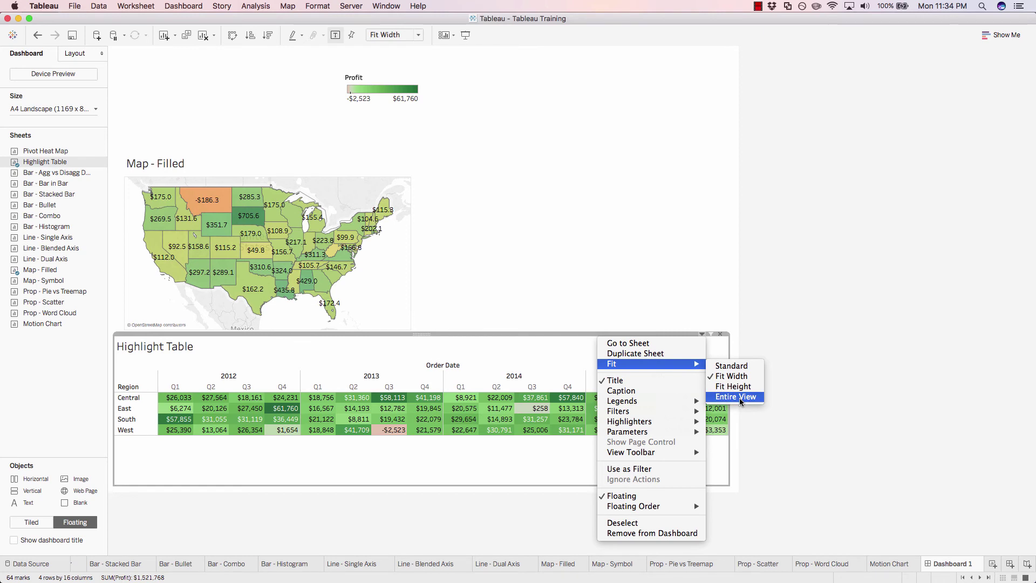
pyautogui.click(739, 398)
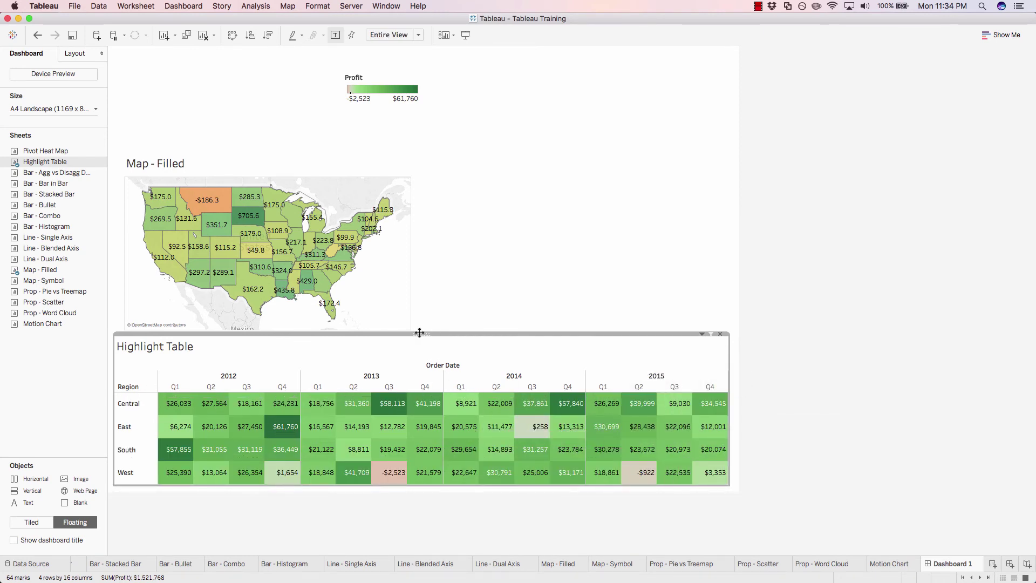
# - Lower the Highlight Table's top edge and readjust its right edge to full width
pyautogui.moveTo(437, 335); pyautogui.dragTo(440, 373)
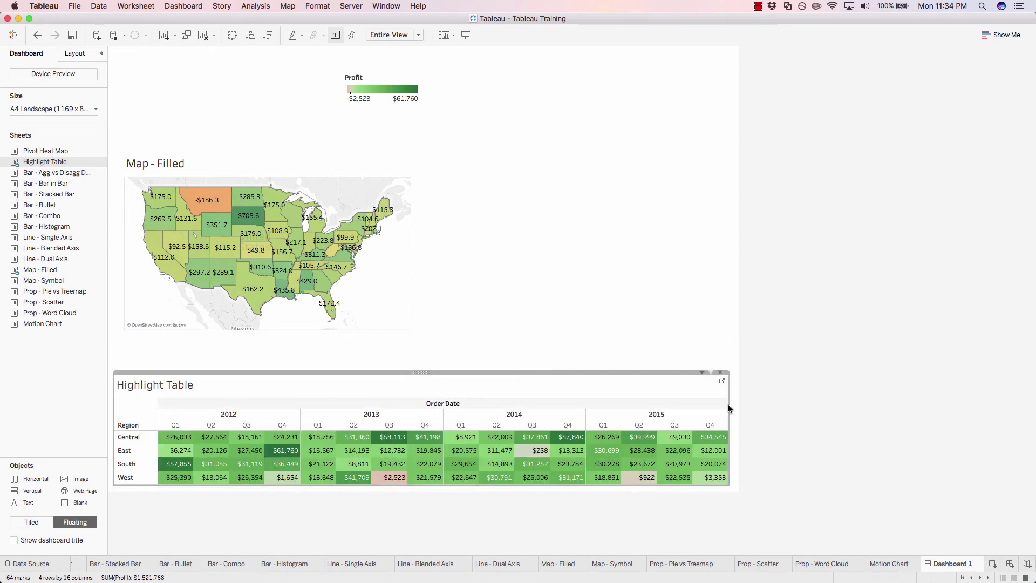
pyautogui.moveTo(728, 404); pyautogui.dragTo(646, 402)
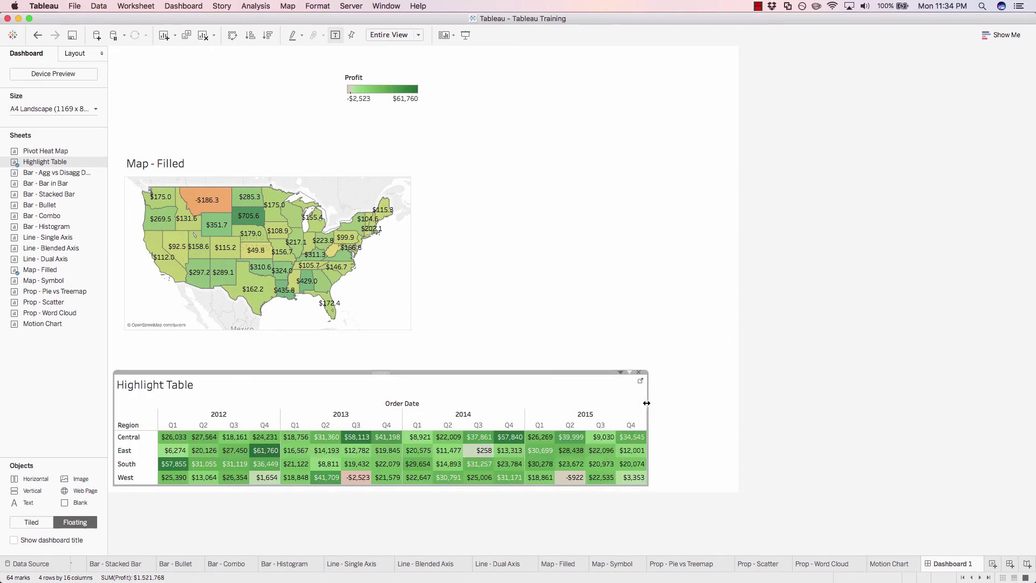
pyautogui.moveTo(646, 402); pyautogui.dragTo(729, 401)
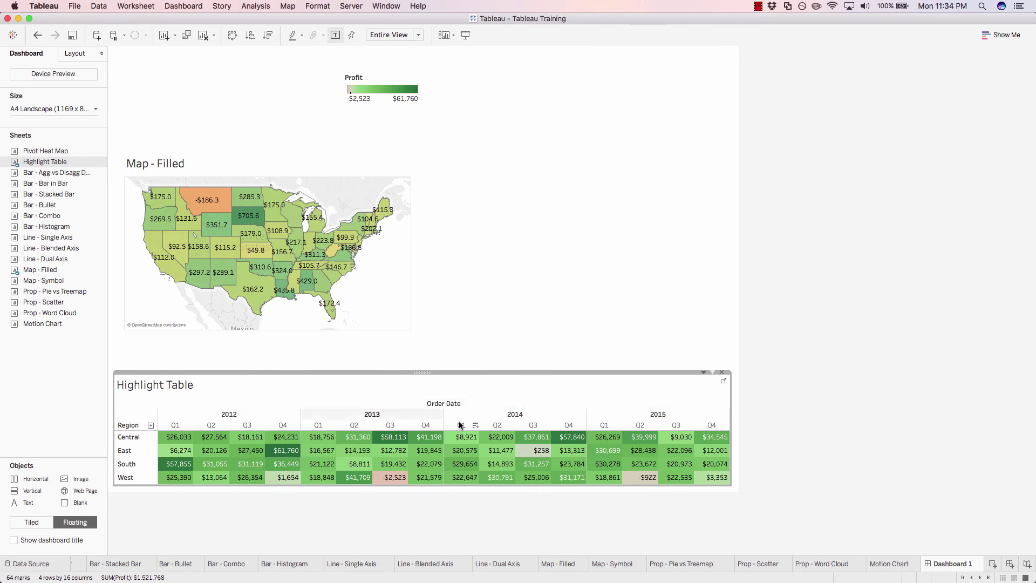
# - Hide the Order Date field label above the Highlight Table's year columns
pyautogui.rightClick(446, 404)
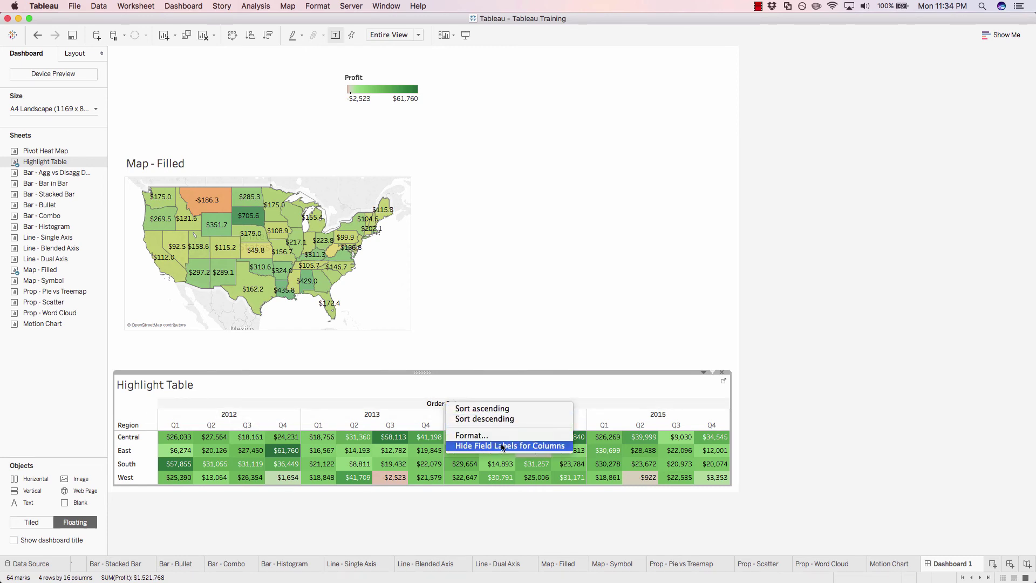
pyautogui.click(516, 445)
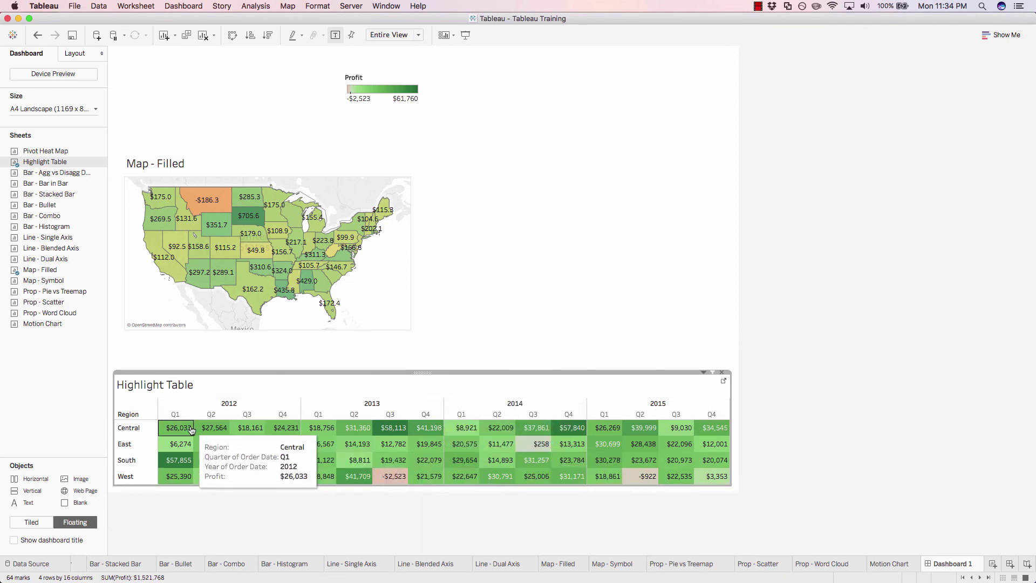
pyautogui.moveTo(46, 227)
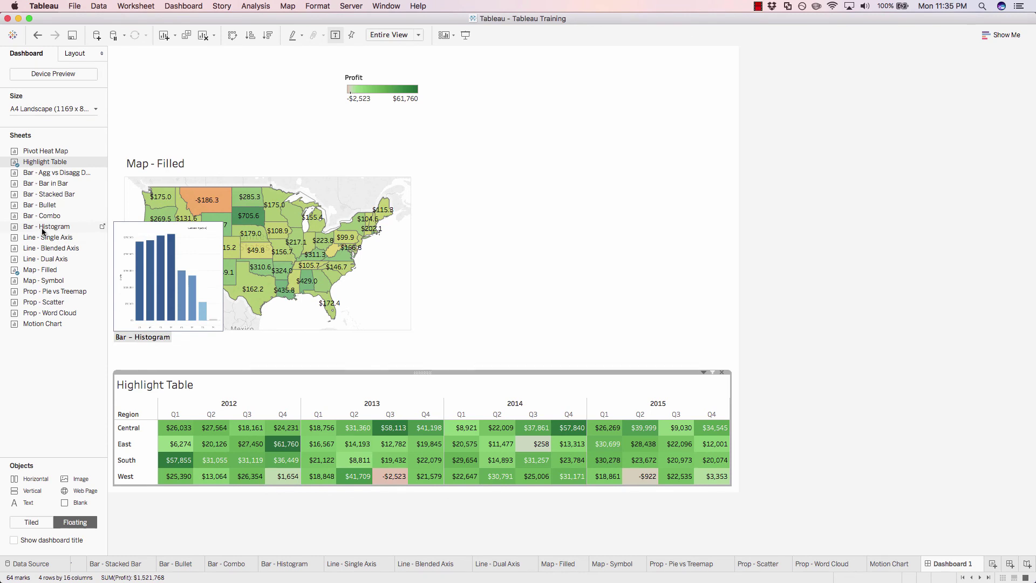
# - Add Bar - Histogram beside the map, move Age Grouping top right, and enlarge the histogram
pyautogui.moveTo(42, 233); pyautogui.dragTo(438, 160)
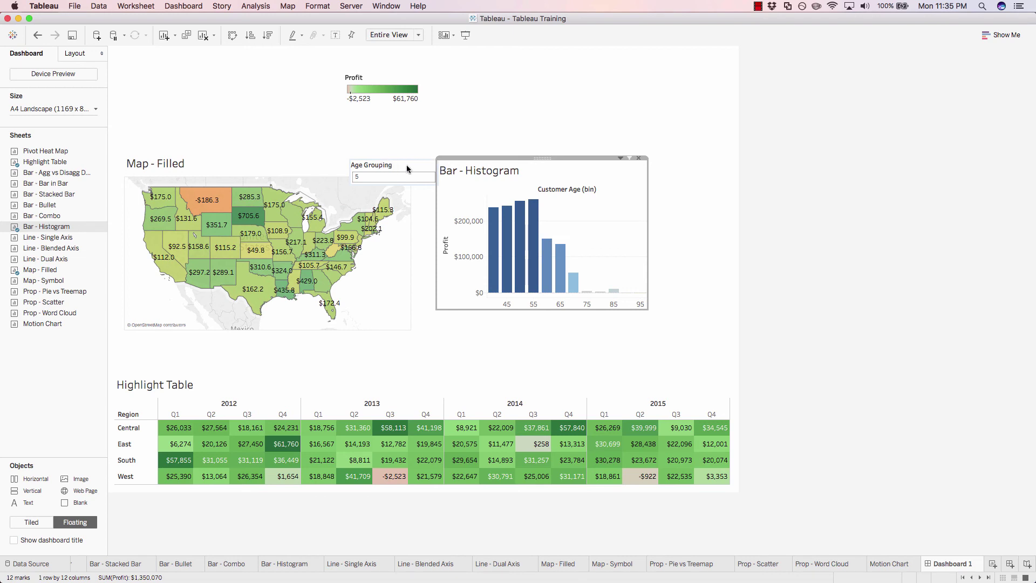
pyautogui.moveTo(533, 247)
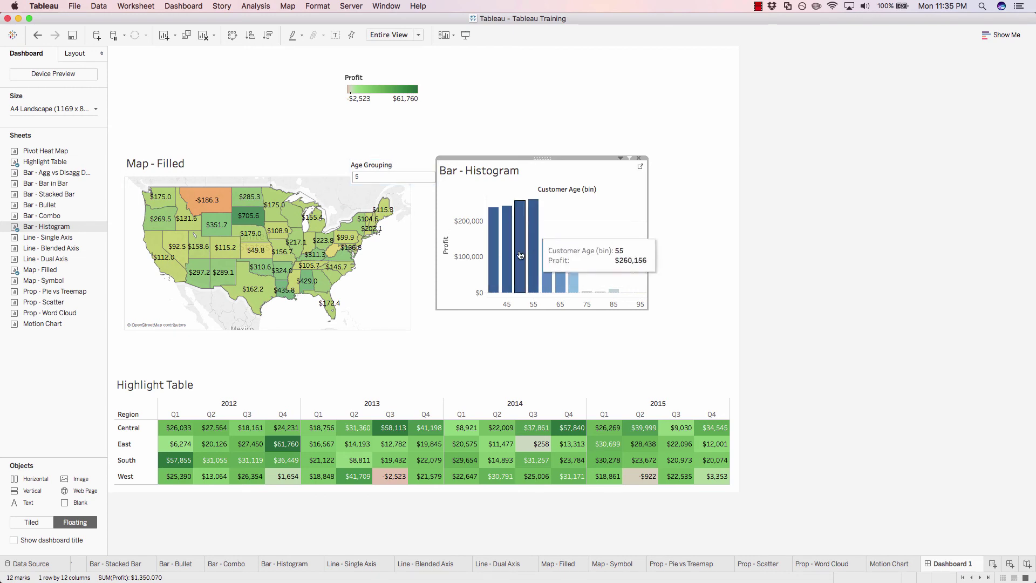
pyautogui.click(395, 166)
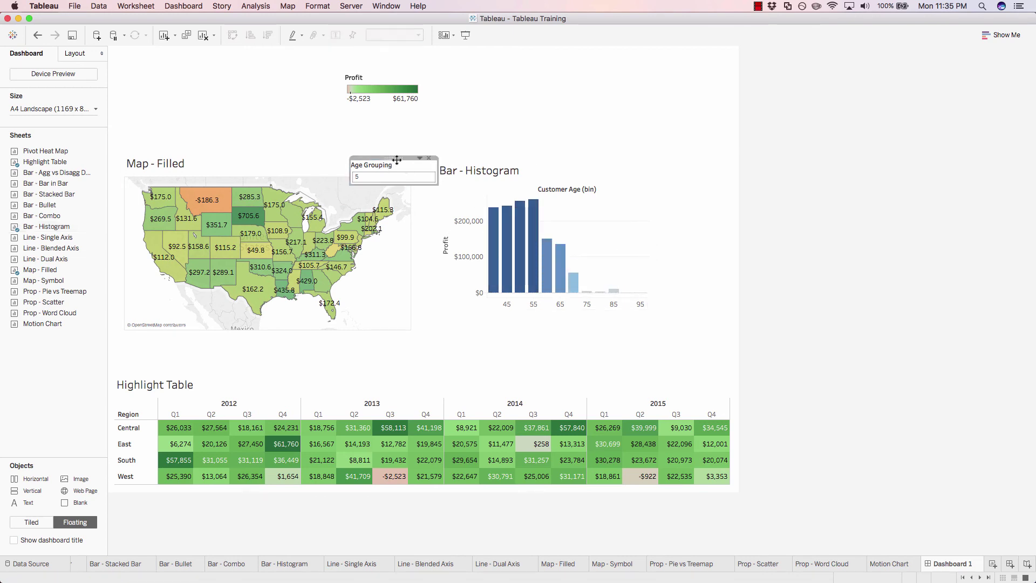
pyautogui.moveTo(396, 156); pyautogui.dragTo(694, 110)
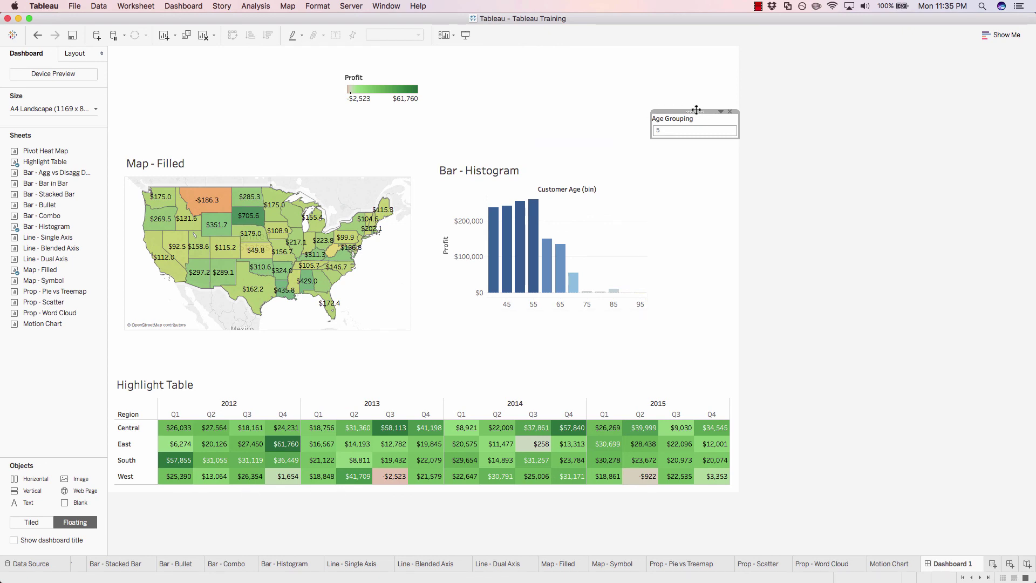
pyautogui.moveTo(697, 110); pyautogui.dragTo(695, 101)
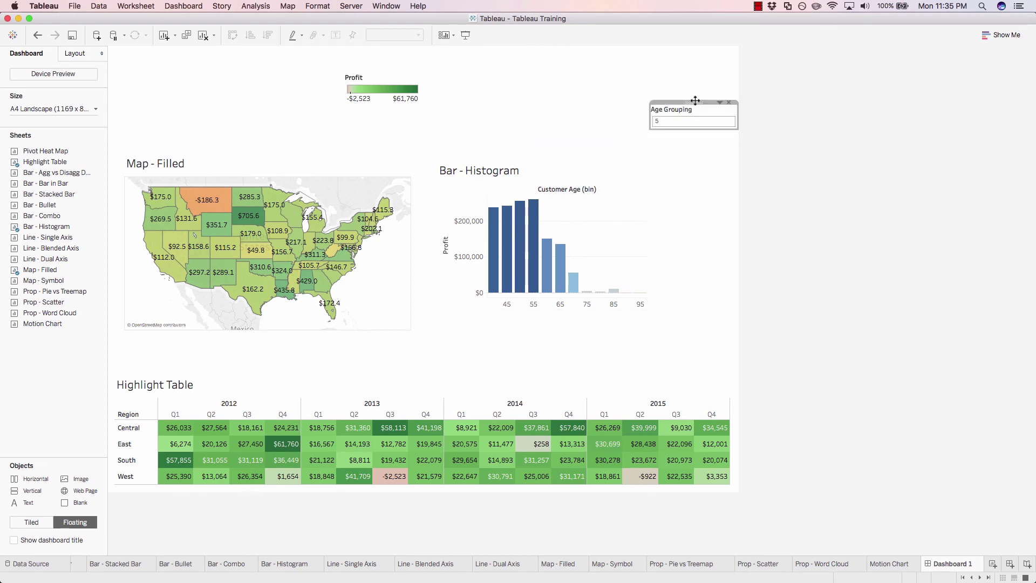
pyautogui.click(548, 165)
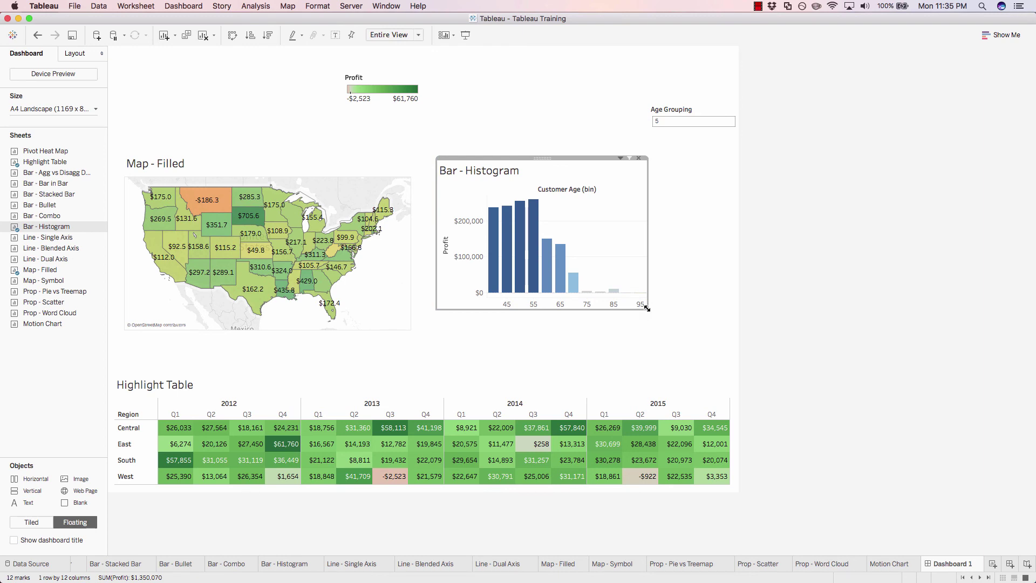
pyautogui.moveTo(647, 307); pyautogui.dragTo(719, 352)
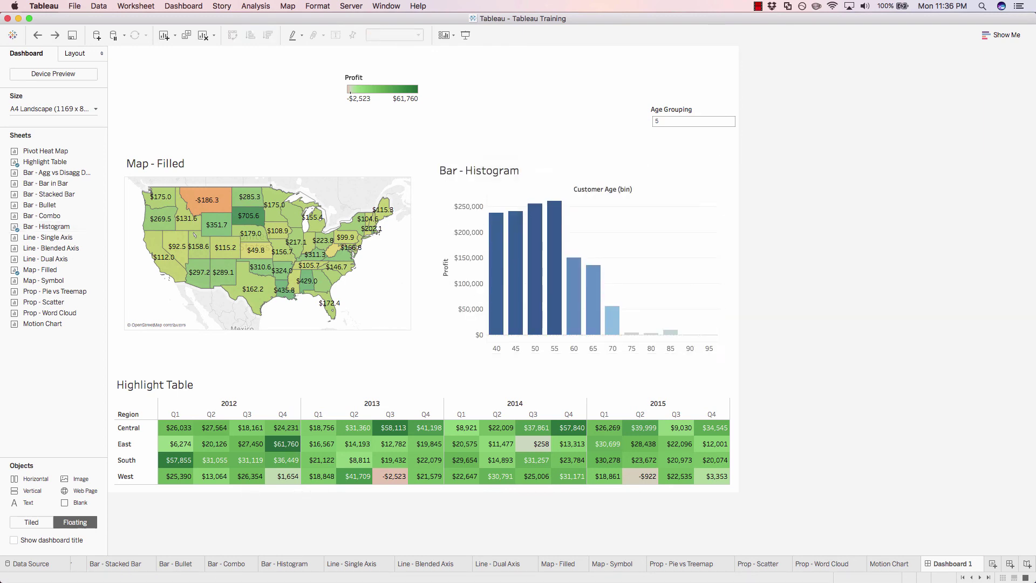
# - Move the filled map and the histogram lower so they line up above the Highlight Table
pyautogui.click(319, 169)
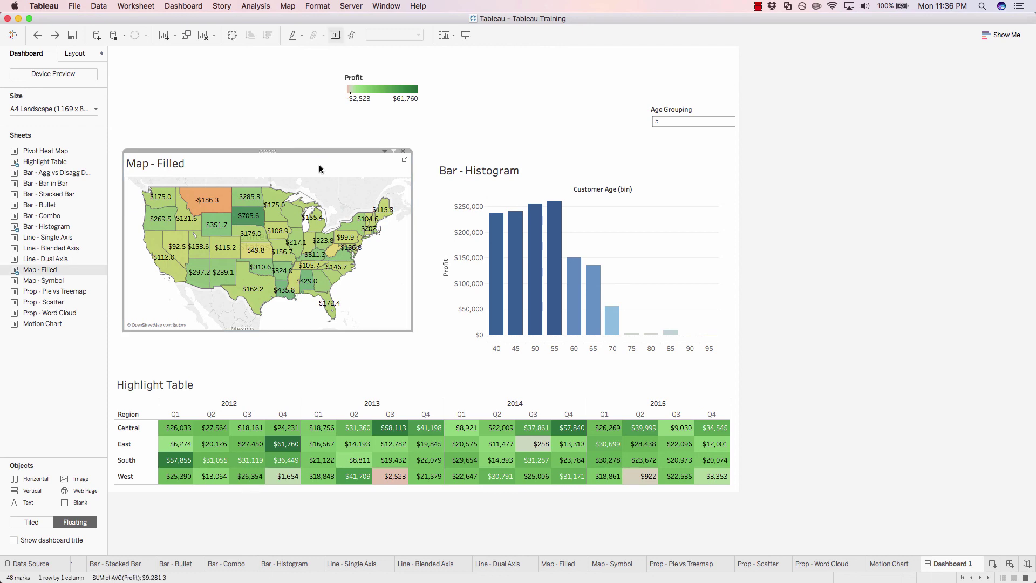
pyautogui.moveTo(272, 153)
pyautogui.mouseDown()
pyautogui.moveTo(256, 188)
pyautogui.moveTo(262, 154)
pyautogui.moveTo(261, 176)
pyautogui.mouseUp()
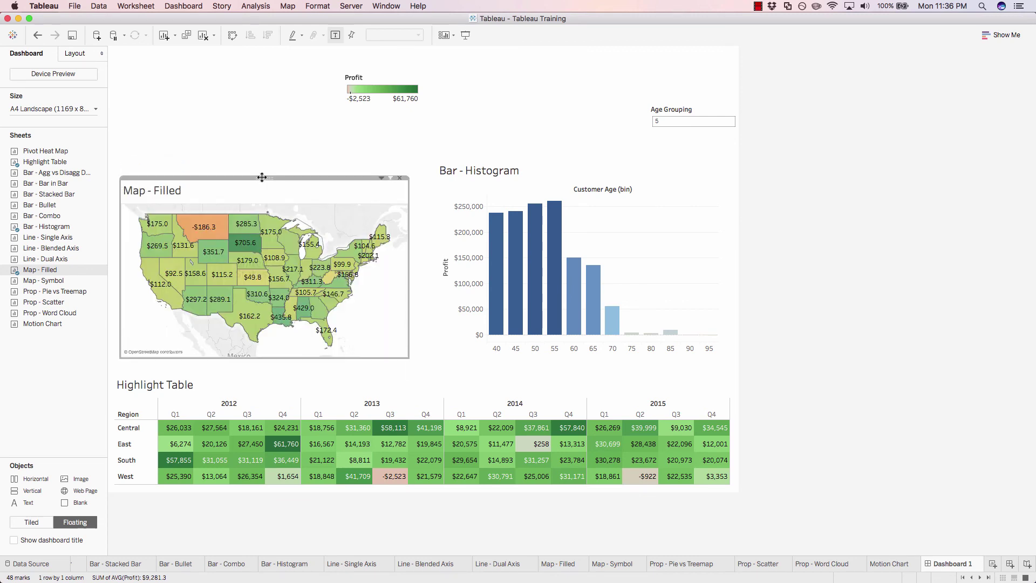
pyautogui.click(442, 163)
pyautogui.moveTo(585, 160); pyautogui.dragTo(578, 176)
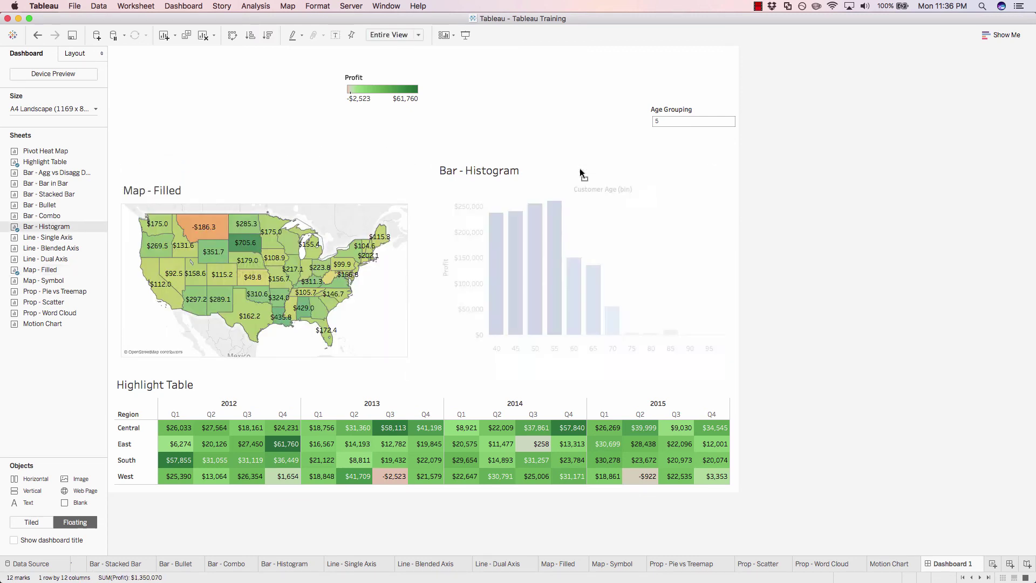